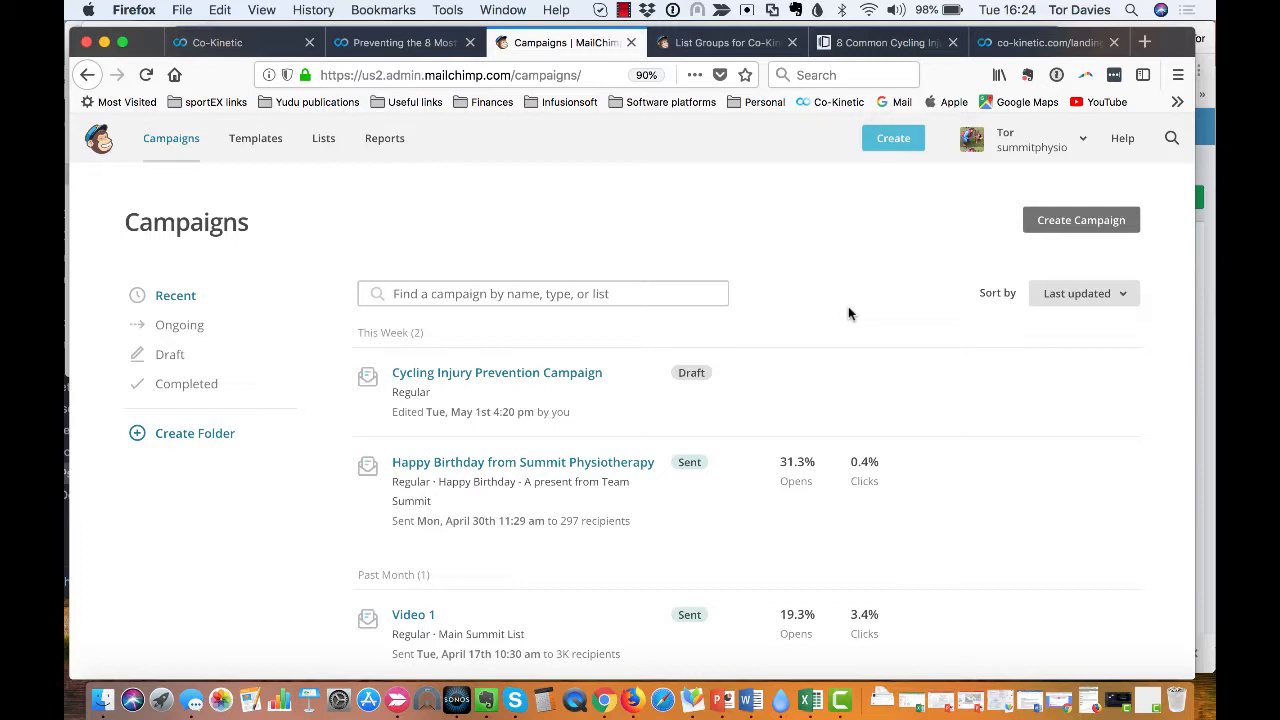
Step: Examine the groups under Lead Magnet Download in the Co-Kinetic Leads list
{"action": "mouse_move", "coordinate": [923, 477]}
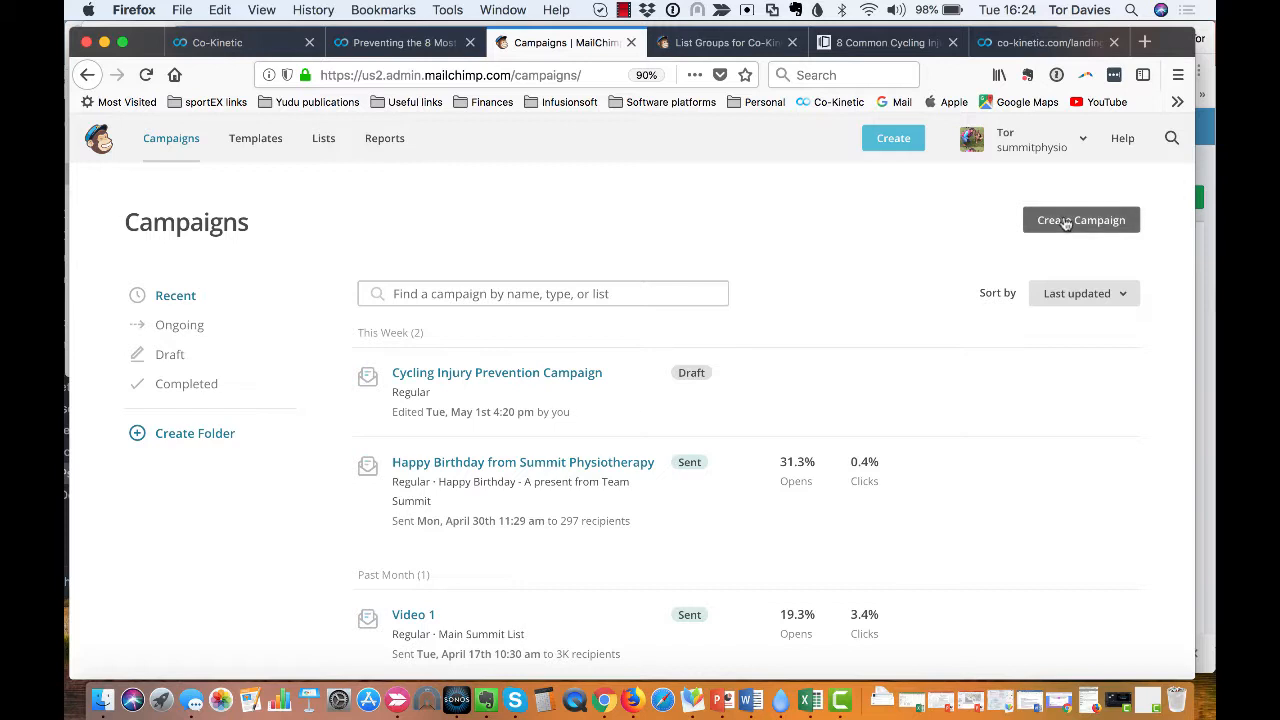
{"action": "left_click", "coordinate": [321, 148]}
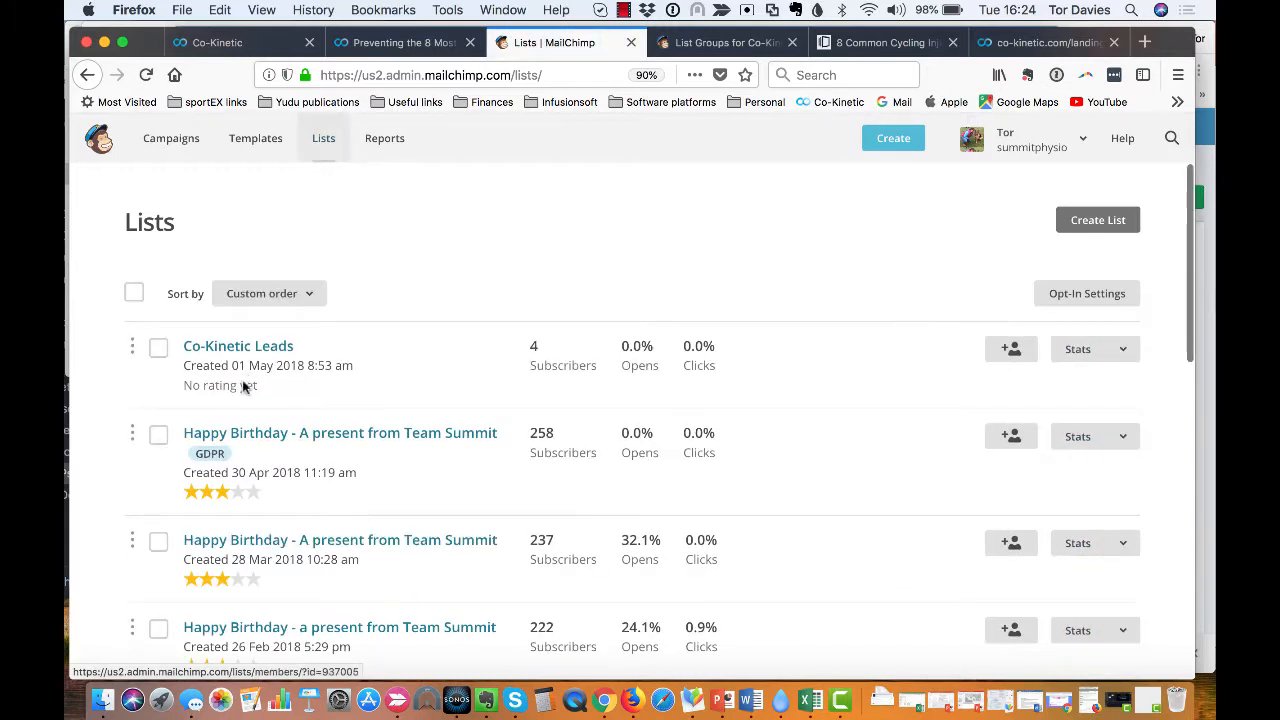
{"action": "left_click", "coordinate": [248, 350]}
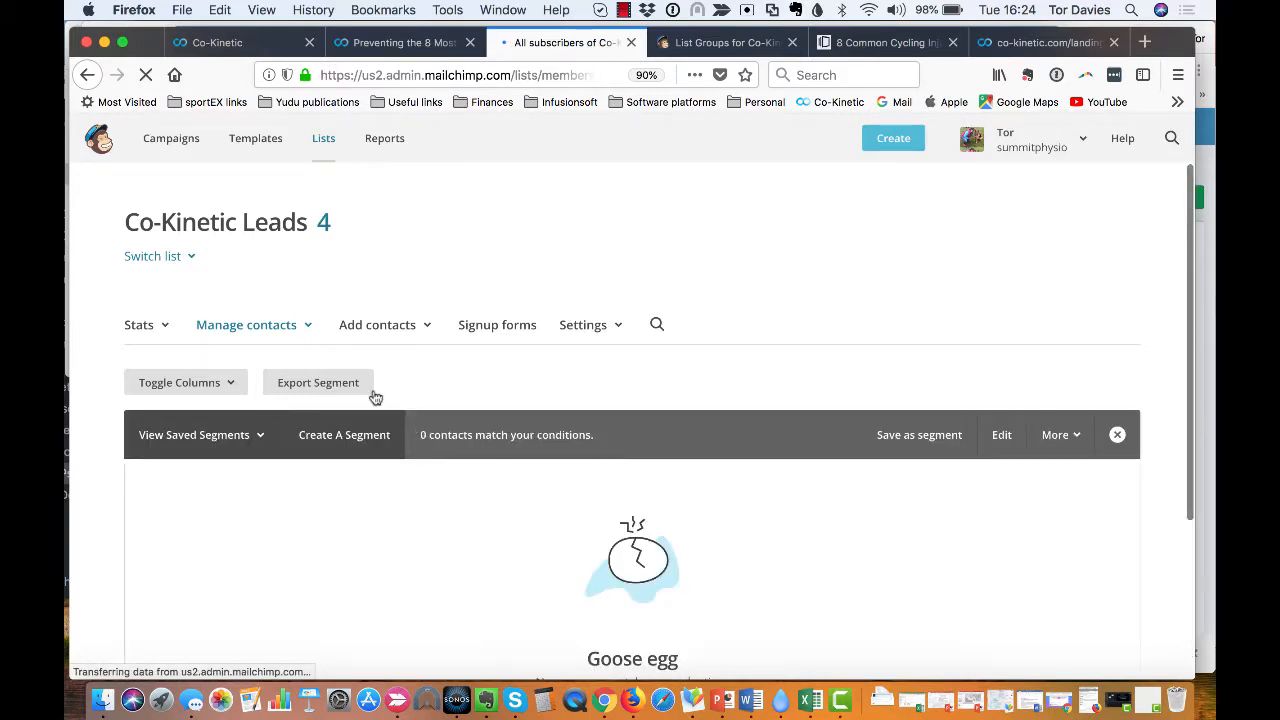
{"action": "left_click", "coordinate": [288, 337]}
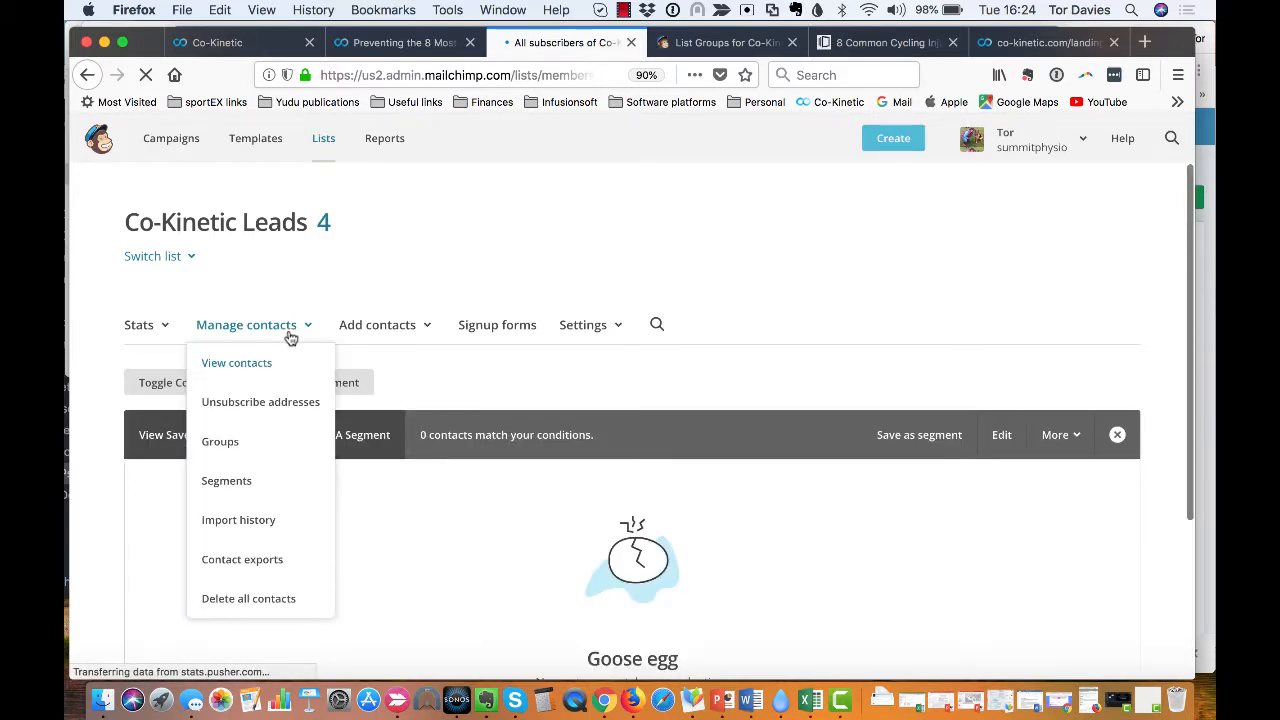
{"action": "left_click", "coordinate": [244, 443]}
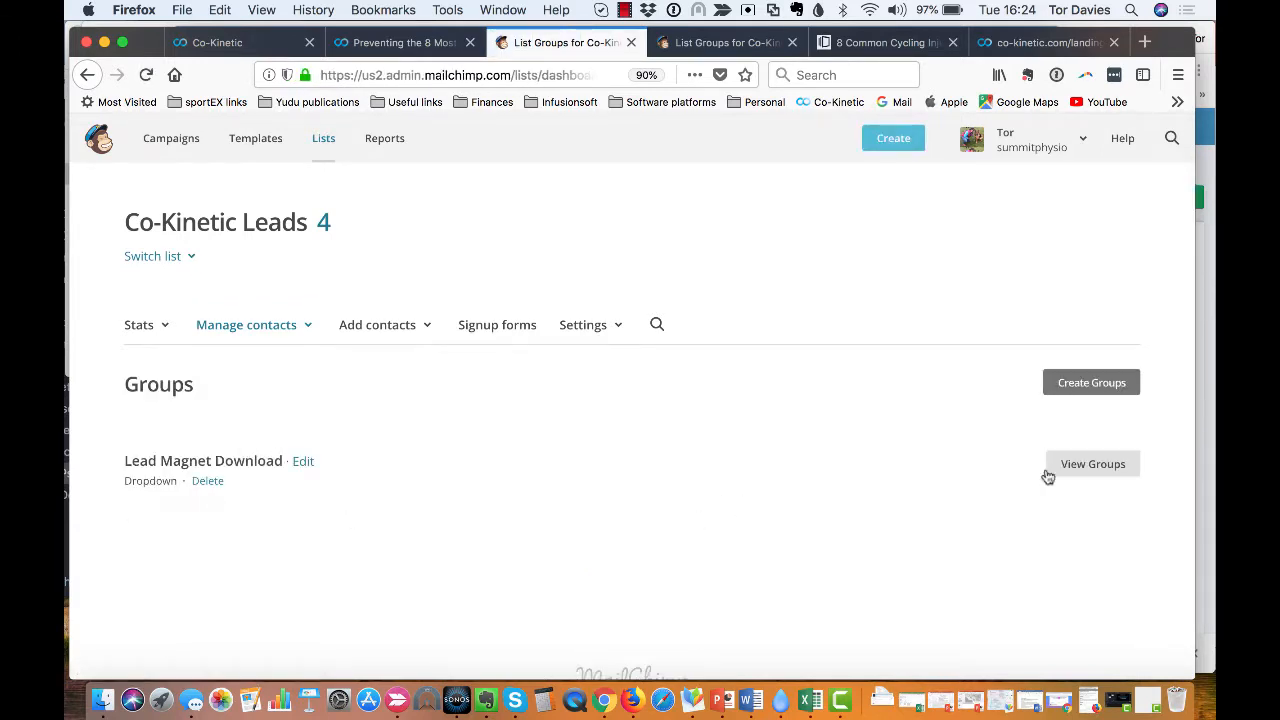
{"action": "left_click", "coordinate": [1099, 472]}
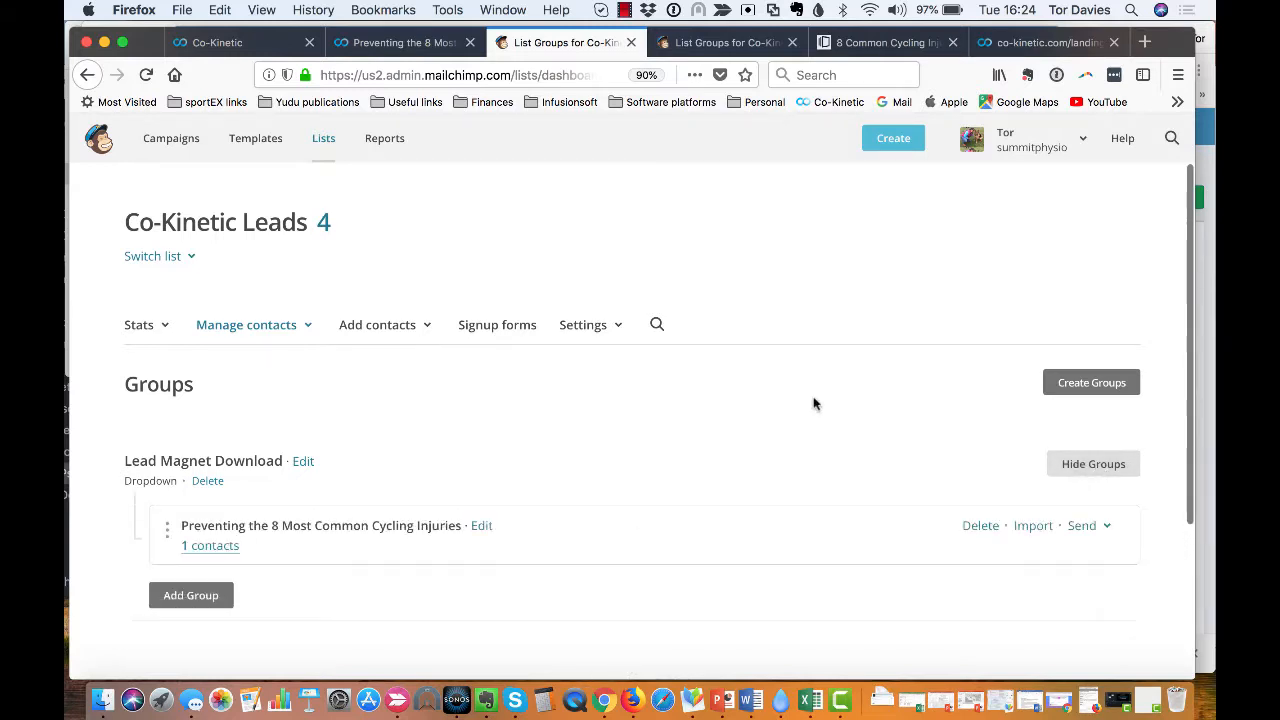
{"action": "scroll", "coordinate": [812, 403], "scroll_direction": "down", "scroll_amount": 2}
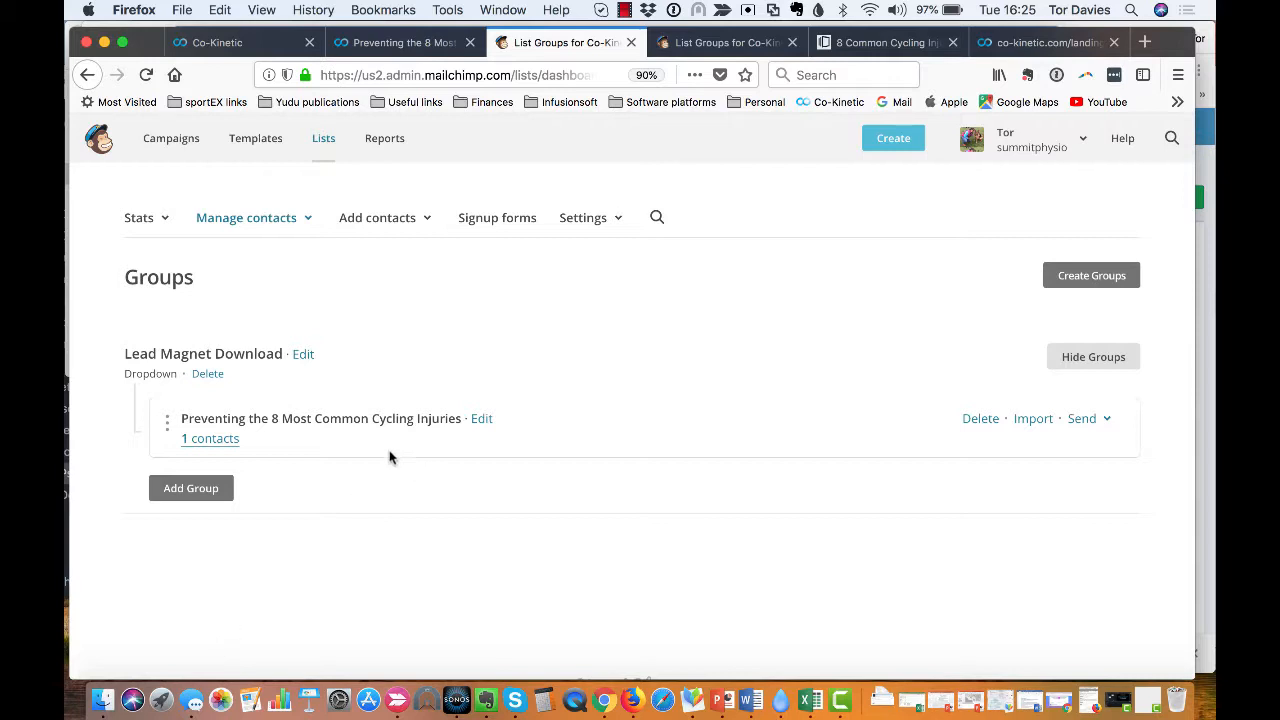
Step: Start a new automated email campaign of the subscriber activity type Welcome new subscribers
{"action": "left_click", "coordinate": [175, 140]}
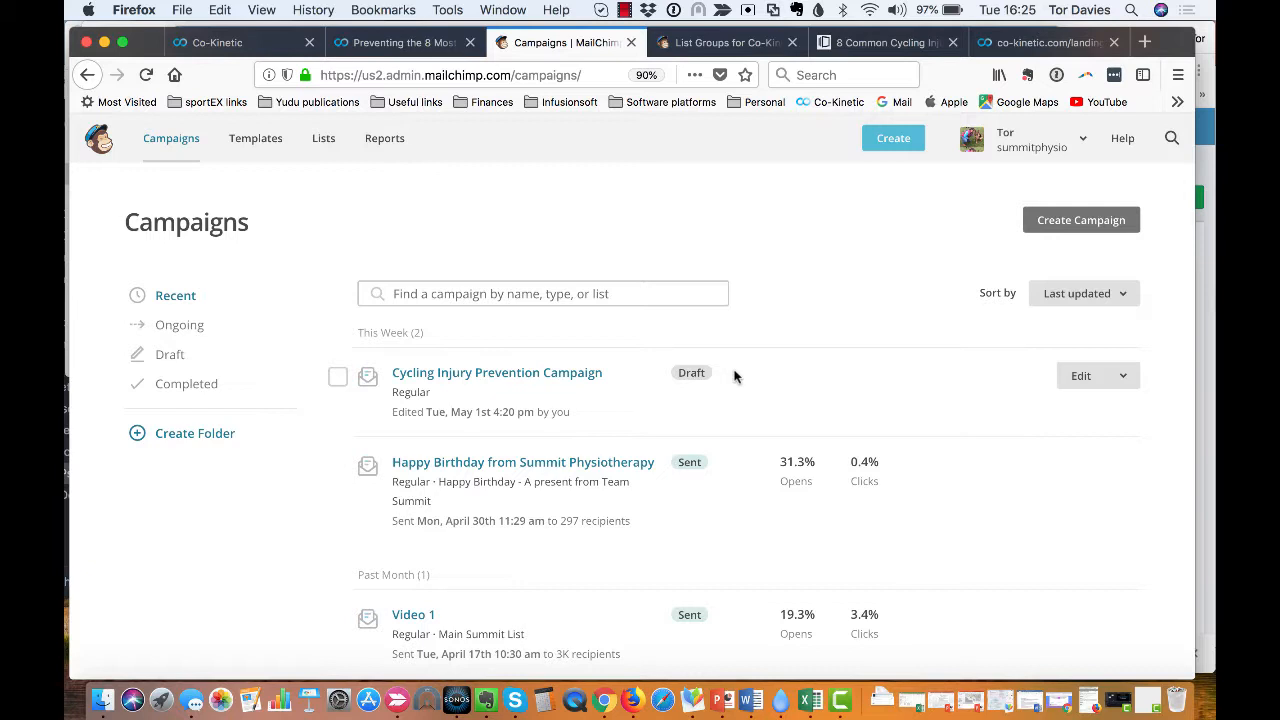
{"action": "left_click", "coordinate": [1083, 224]}
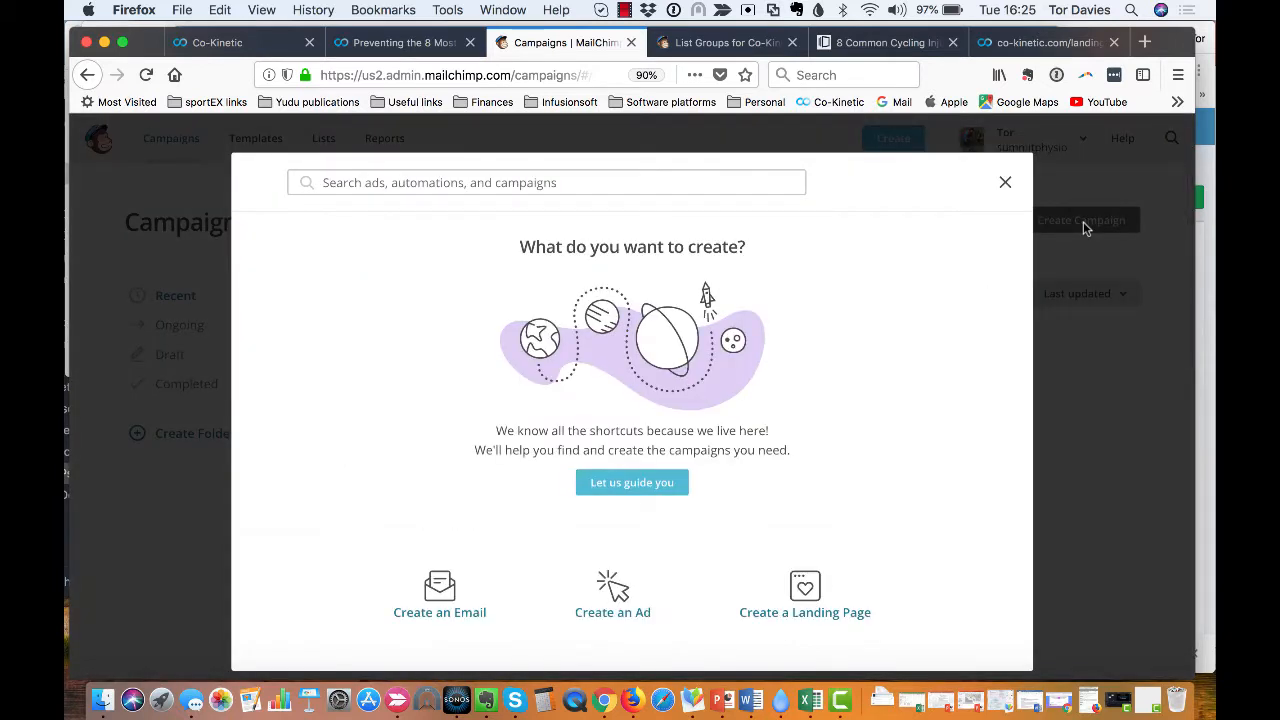
{"action": "left_click", "coordinate": [446, 597]}
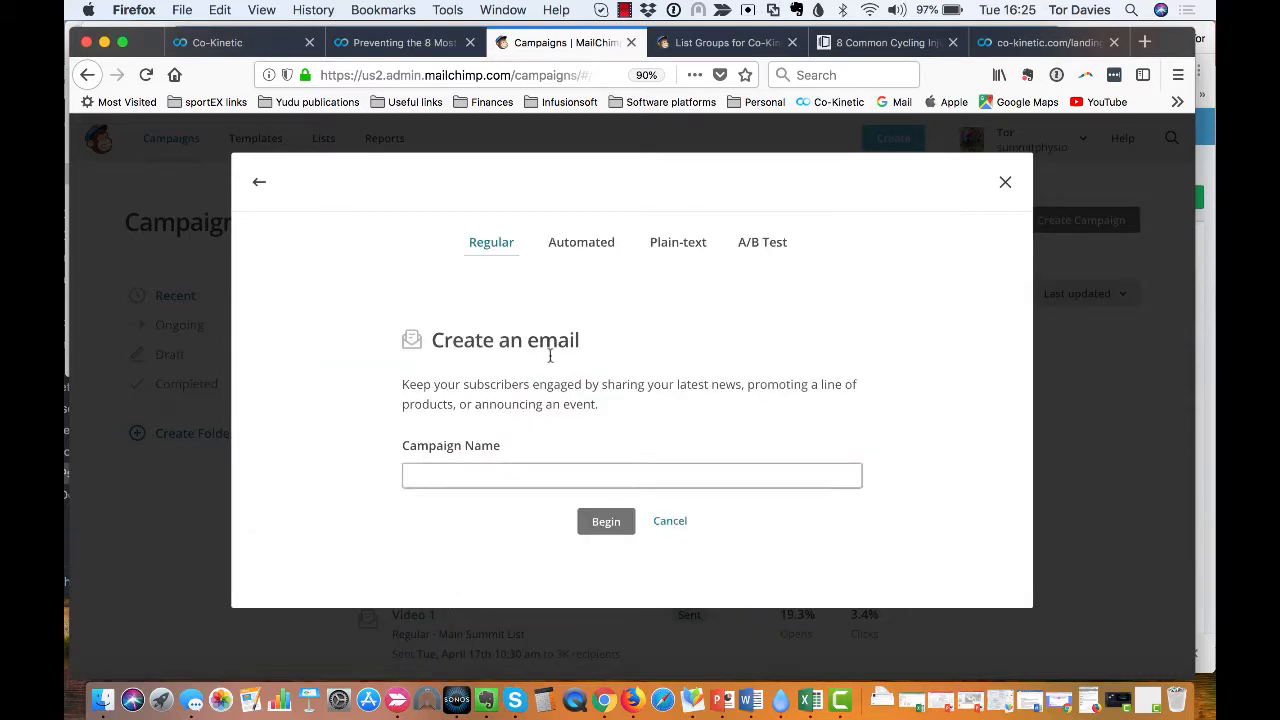
{"action": "left_click", "coordinate": [585, 245]}
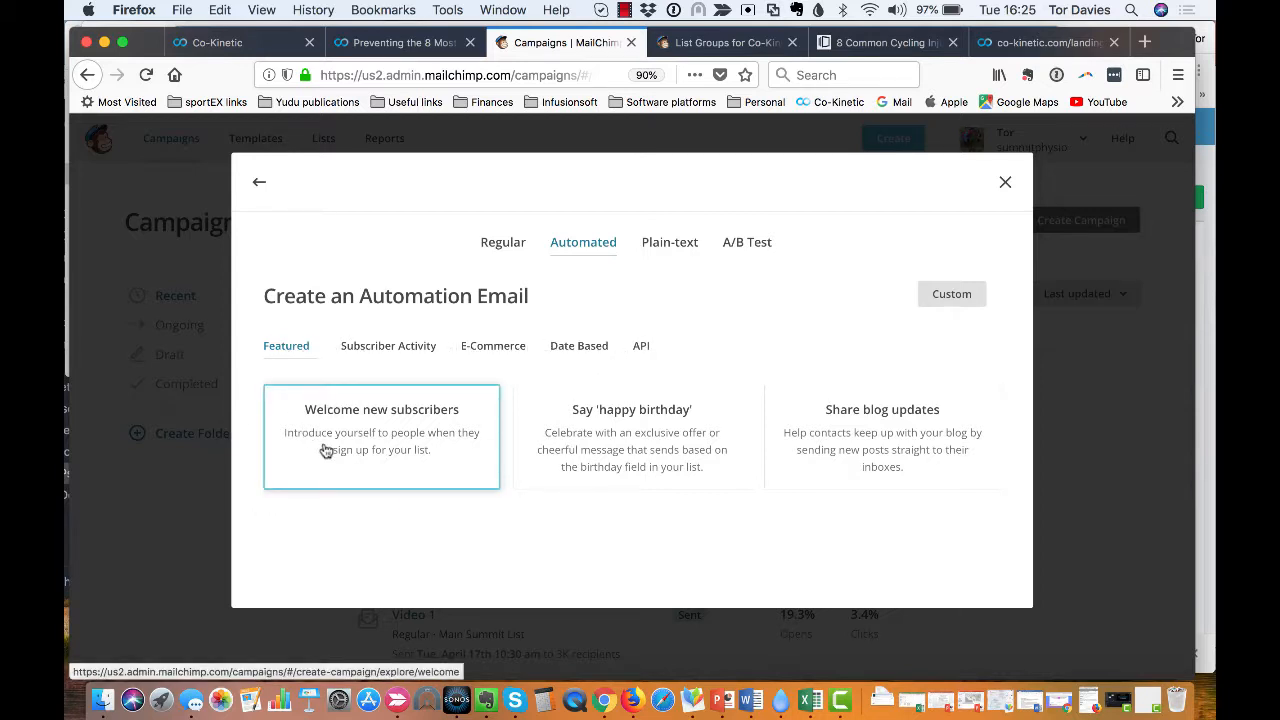
{"action": "left_click", "coordinate": [384, 352]}
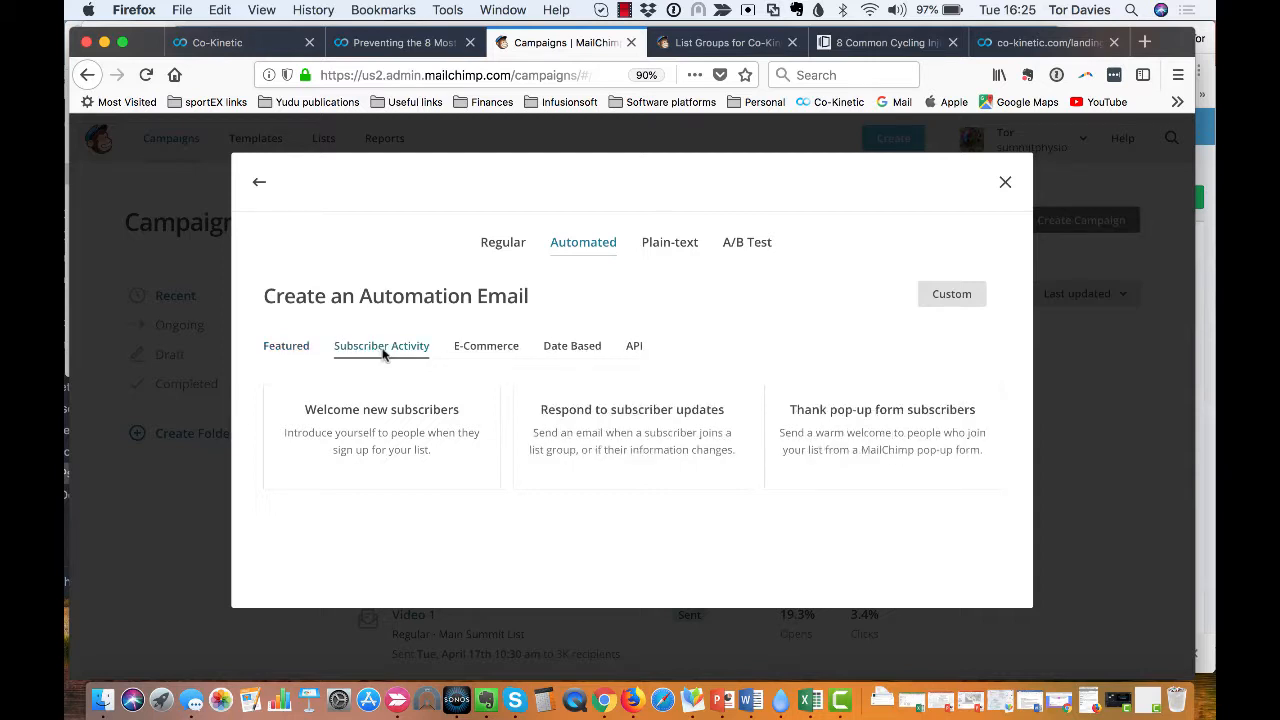
{"action": "left_click", "coordinate": [386, 440]}
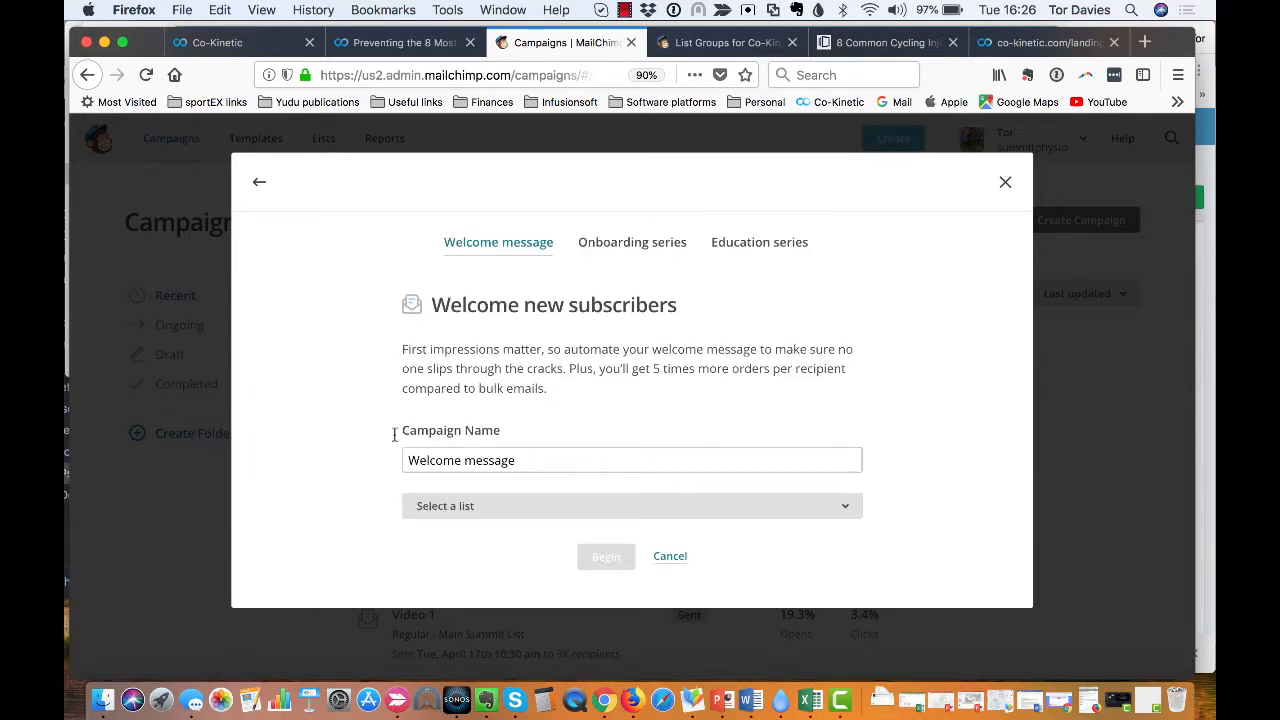
Step: Name the campaign "Cycling Injury Prevention Welcome Email", assign it to the Co-Kinetic Leads list and begin building it
{"action": "left_click", "coordinate": [517, 466]}
{"action": "left_click_drag", "start_coordinate": [509, 466], "coordinate": [236, 460]}
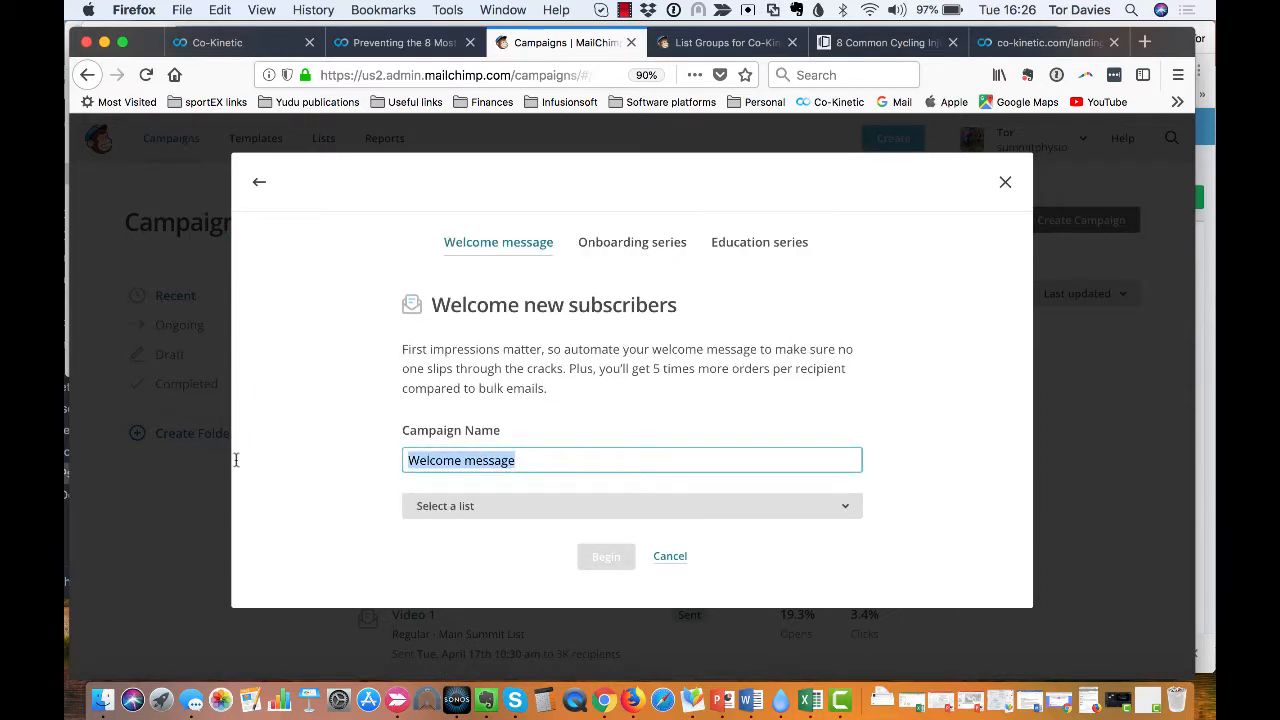
{"action": "type", "text": "Cycling"}
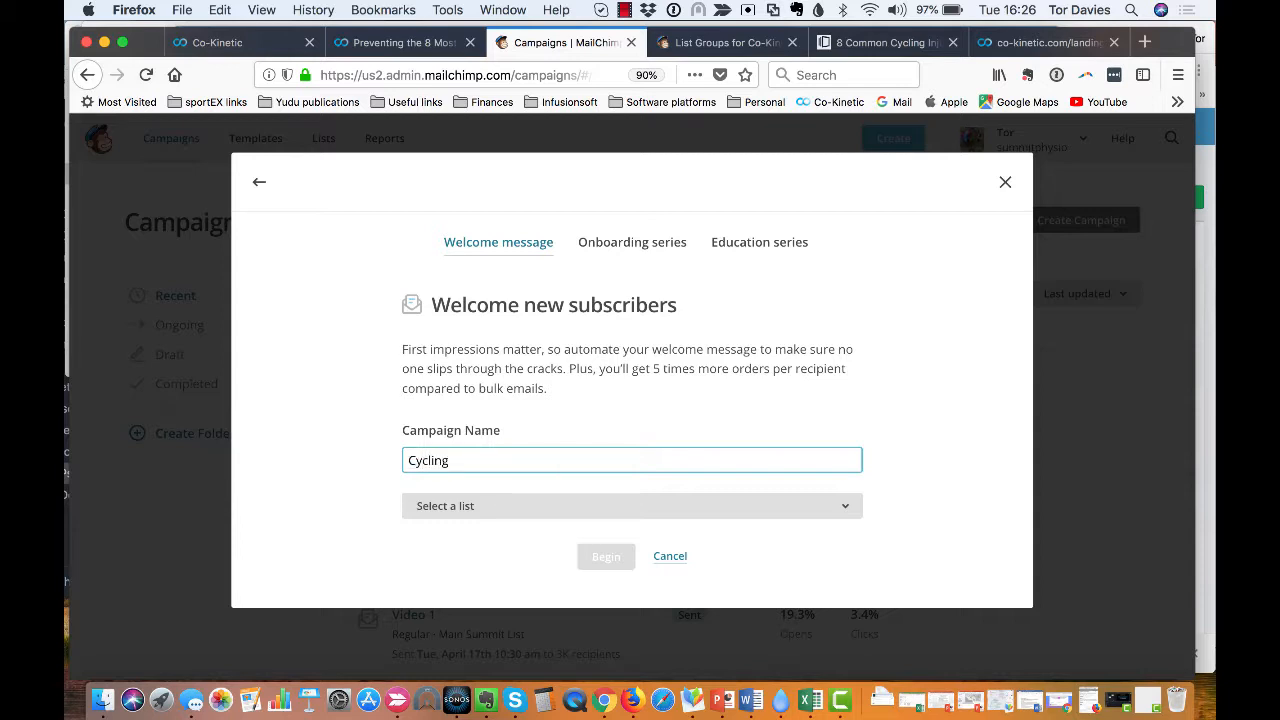
{"action": "type", "text": " Injury Prevention Welcome Email"}
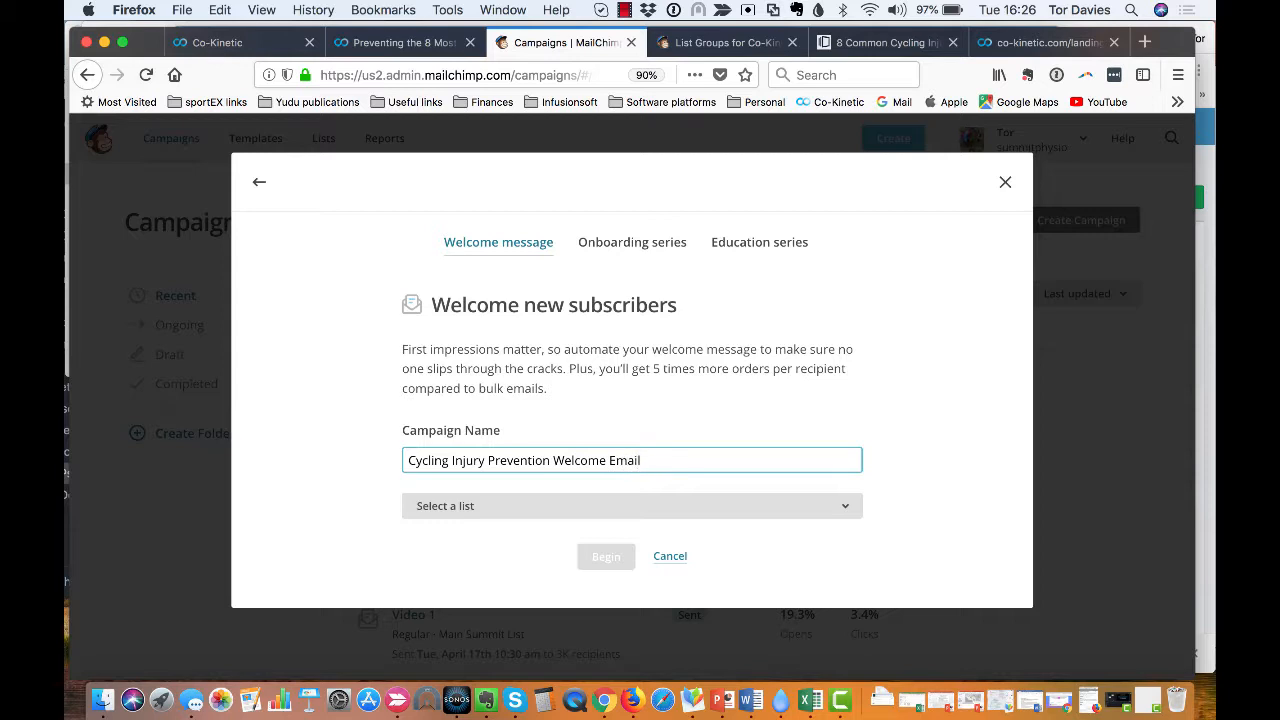
{"action": "left_click", "coordinate": [540, 516]}
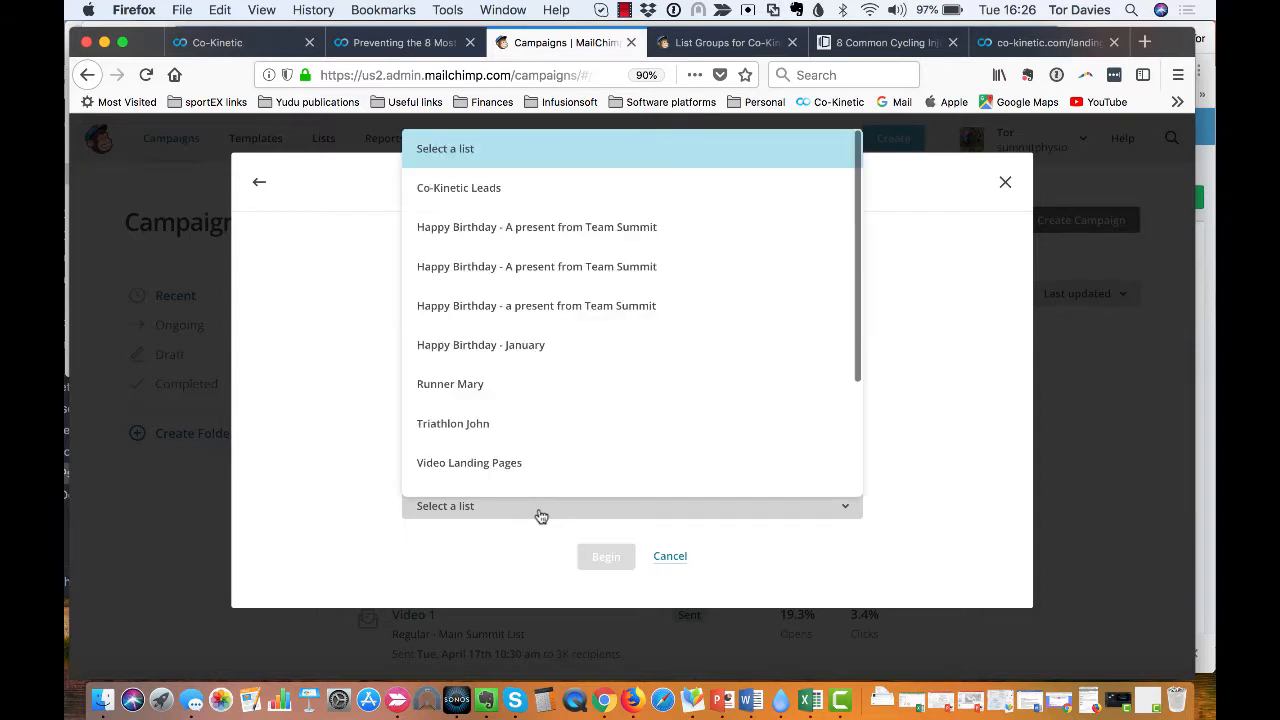
{"action": "left_click", "coordinate": [546, 203]}
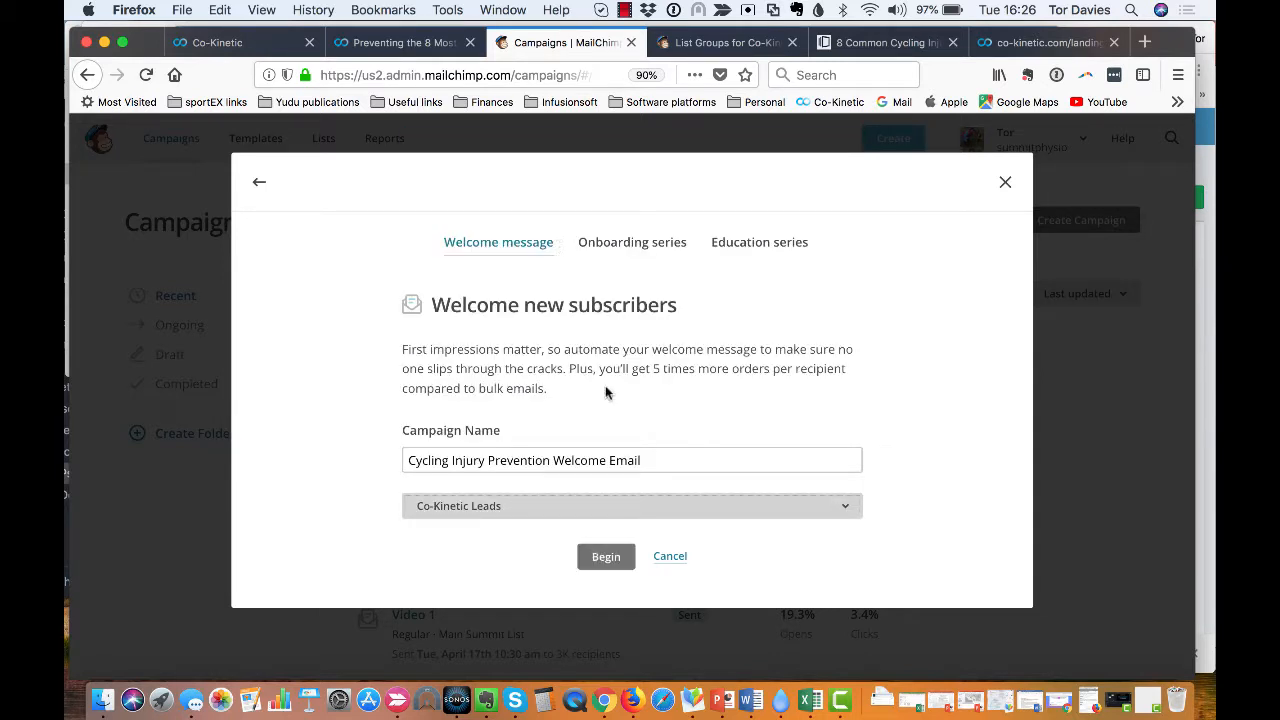
{"action": "left_click", "coordinate": [606, 557]}
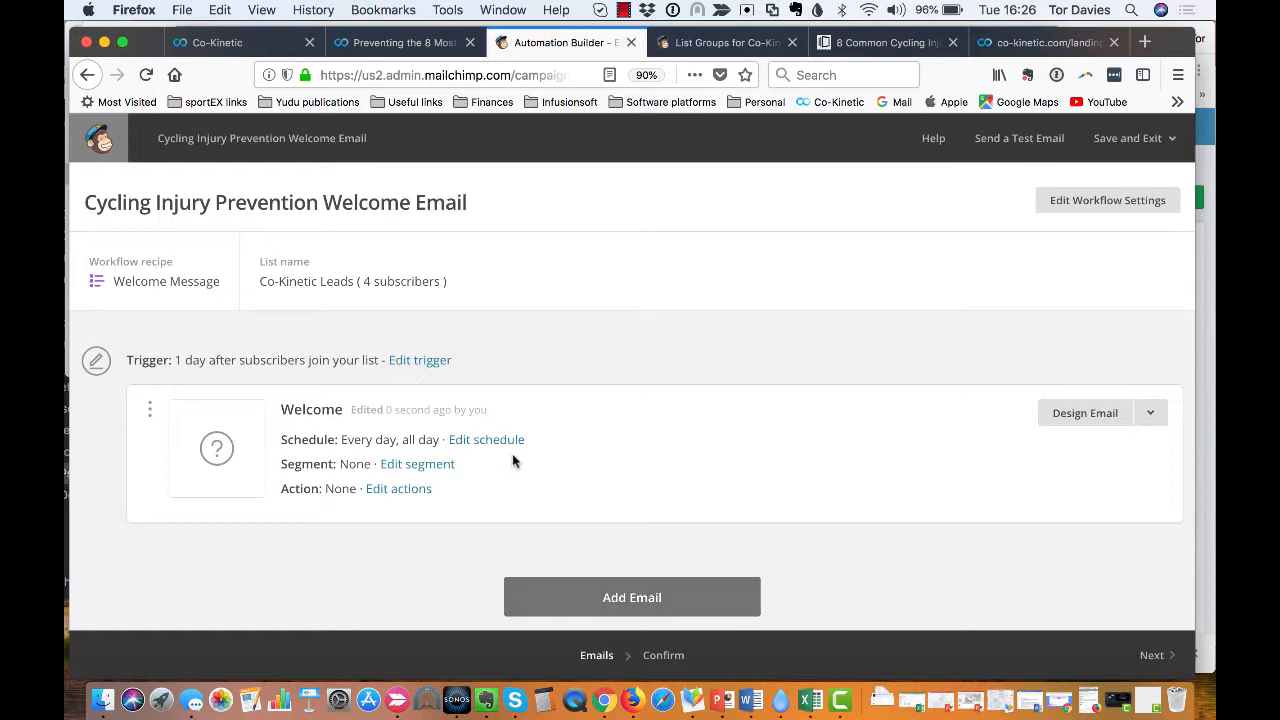
Step: Change the workflow trigger to Joins list group, using the group Preventing the 8 Most Common Cycling Injuries
{"action": "left_click", "coordinate": [420, 361]}
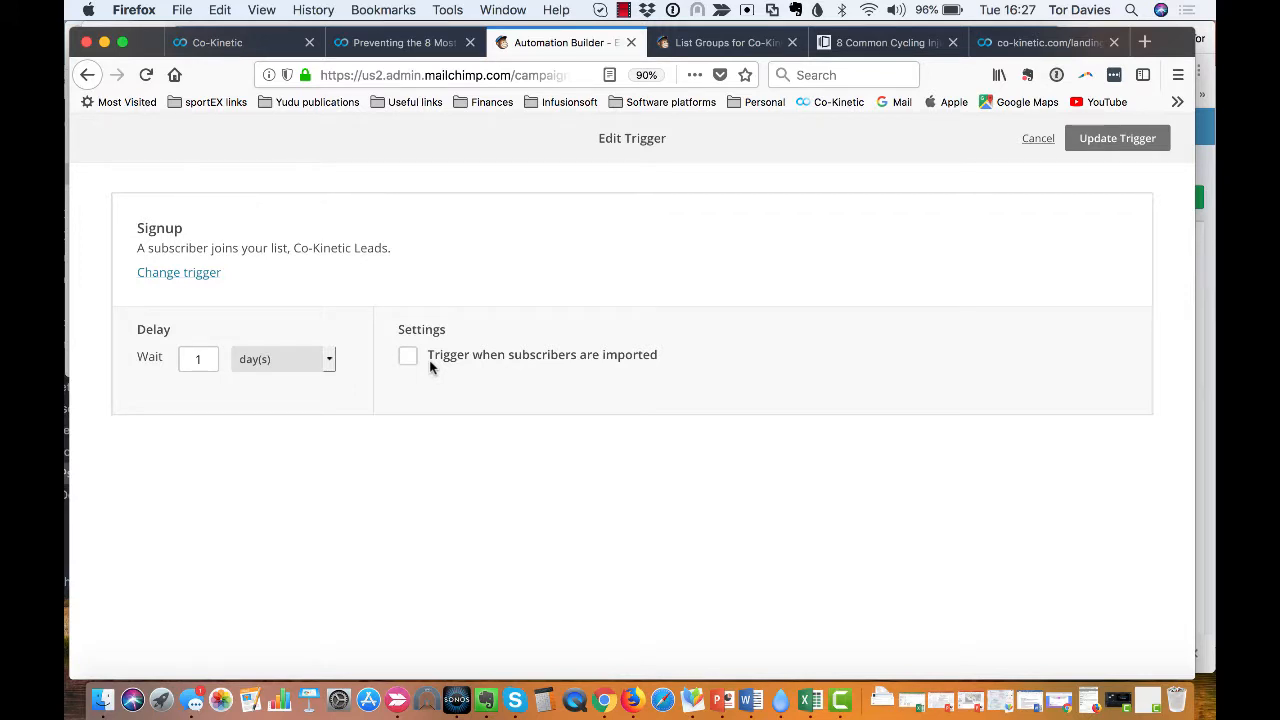
{"action": "left_click", "coordinate": [191, 283]}
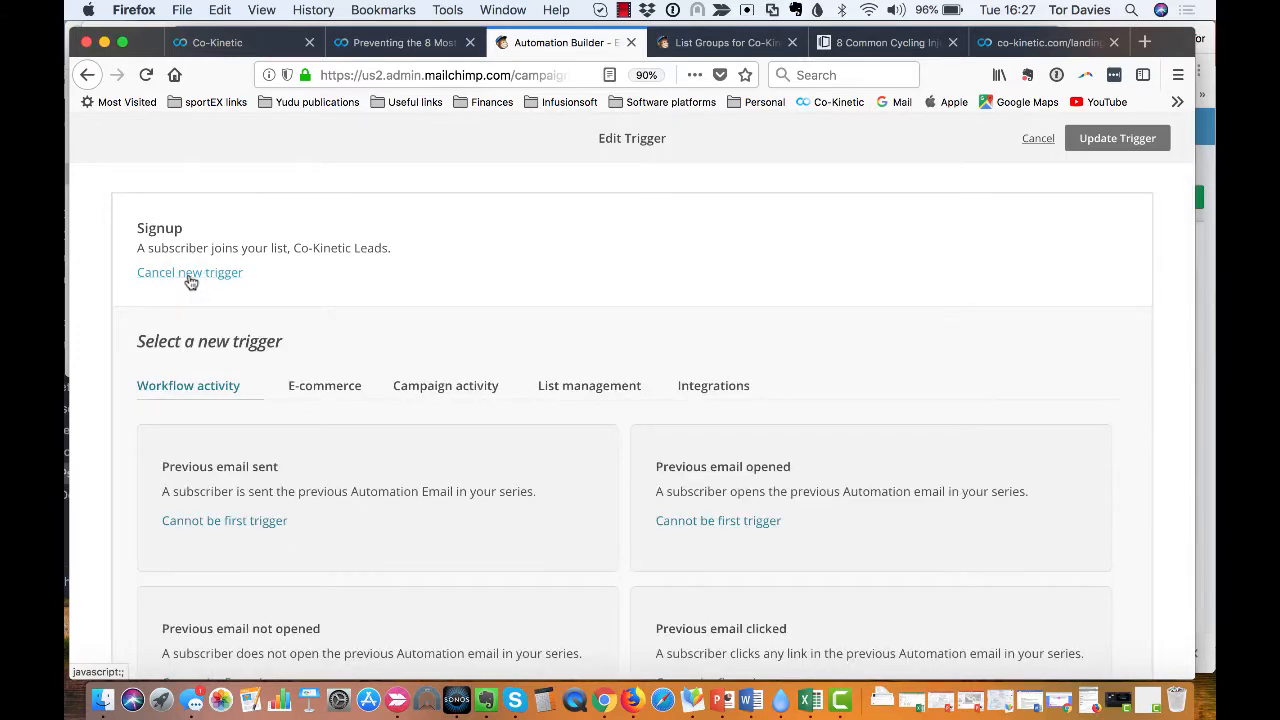
{"action": "scroll", "coordinate": [426, 341], "scroll_direction": "down", "scroll_amount": 2}
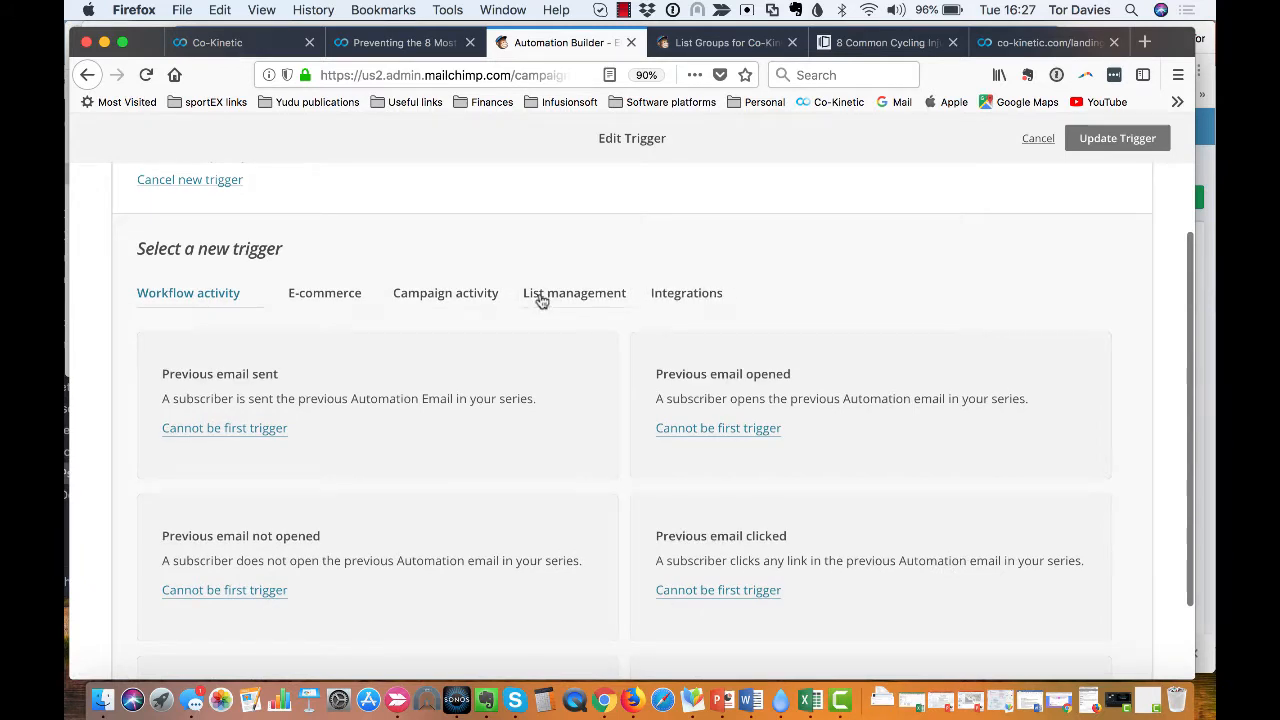
{"action": "left_click", "coordinate": [536, 296]}
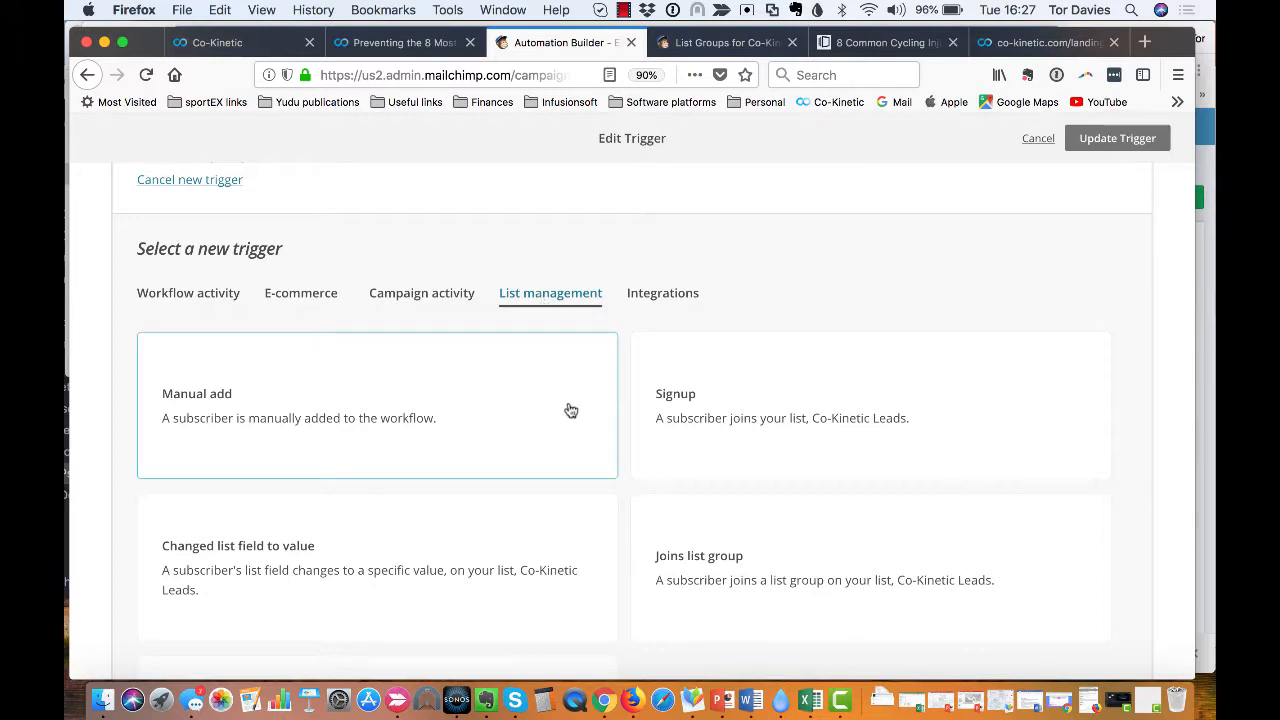
{"action": "scroll", "coordinate": [568, 408], "scroll_direction": "down", "scroll_amount": 2}
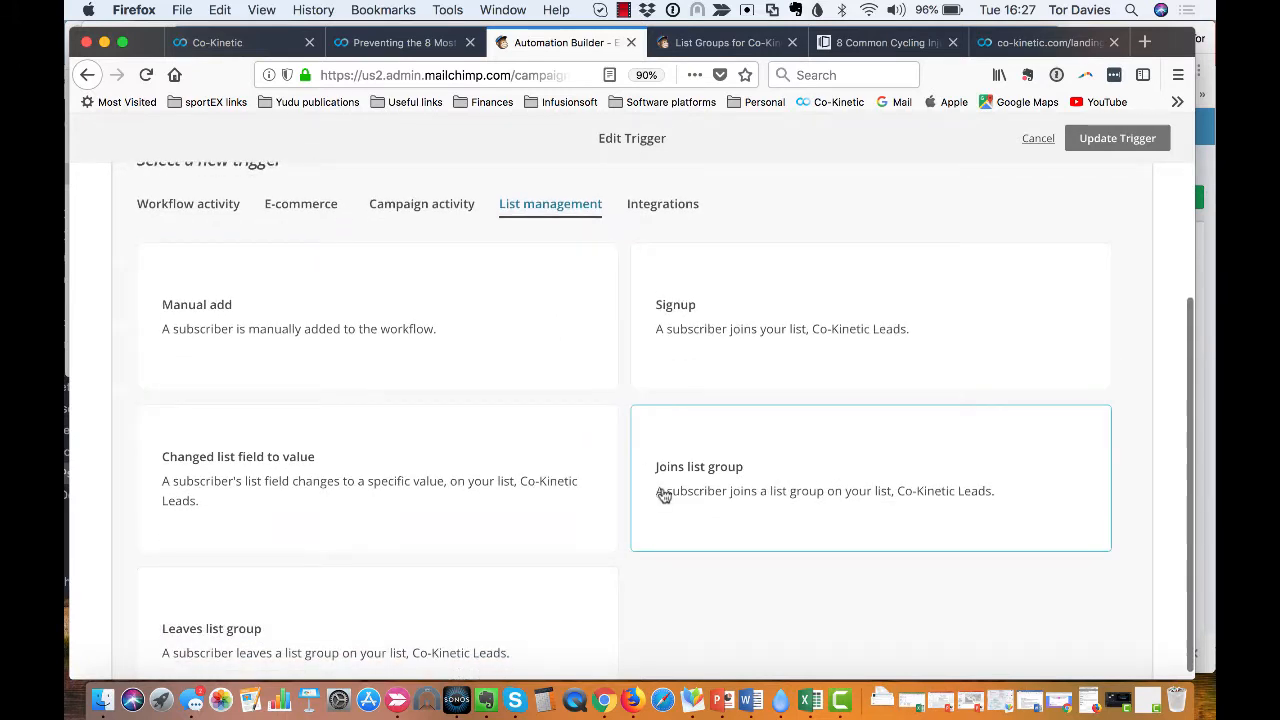
{"action": "left_click", "coordinate": [712, 522]}
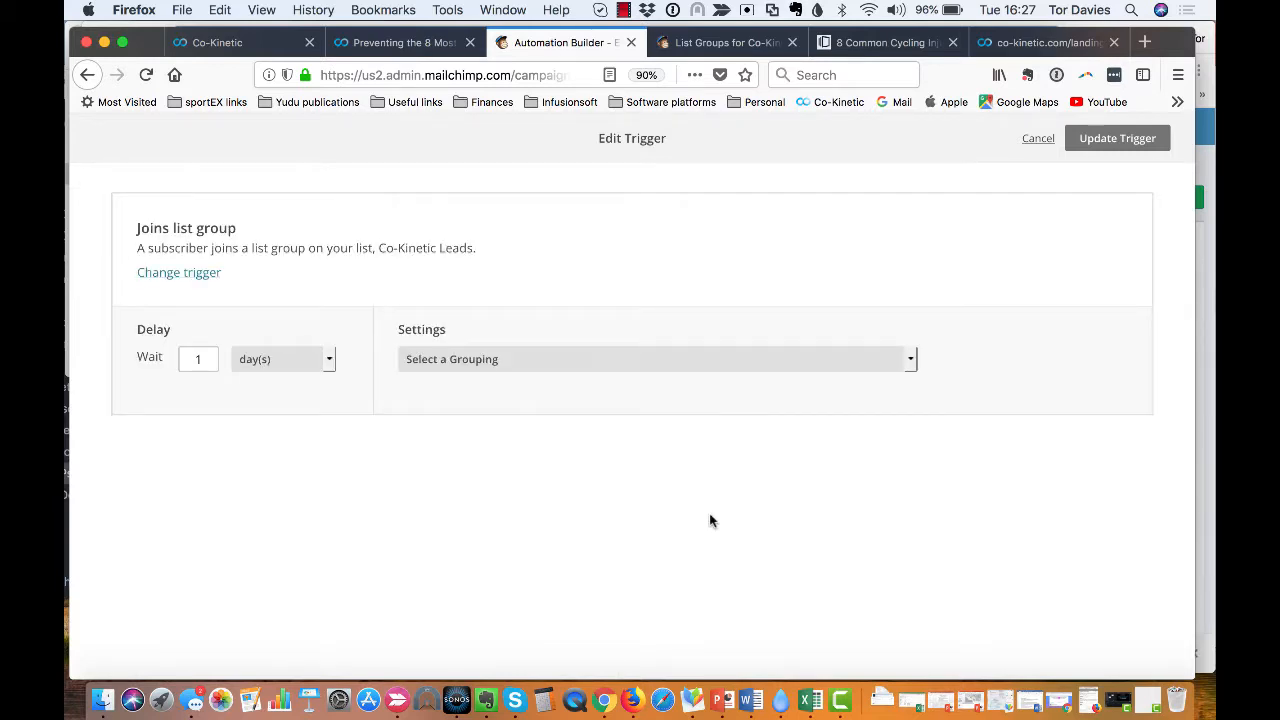
{"action": "left_click", "coordinate": [611, 360]}
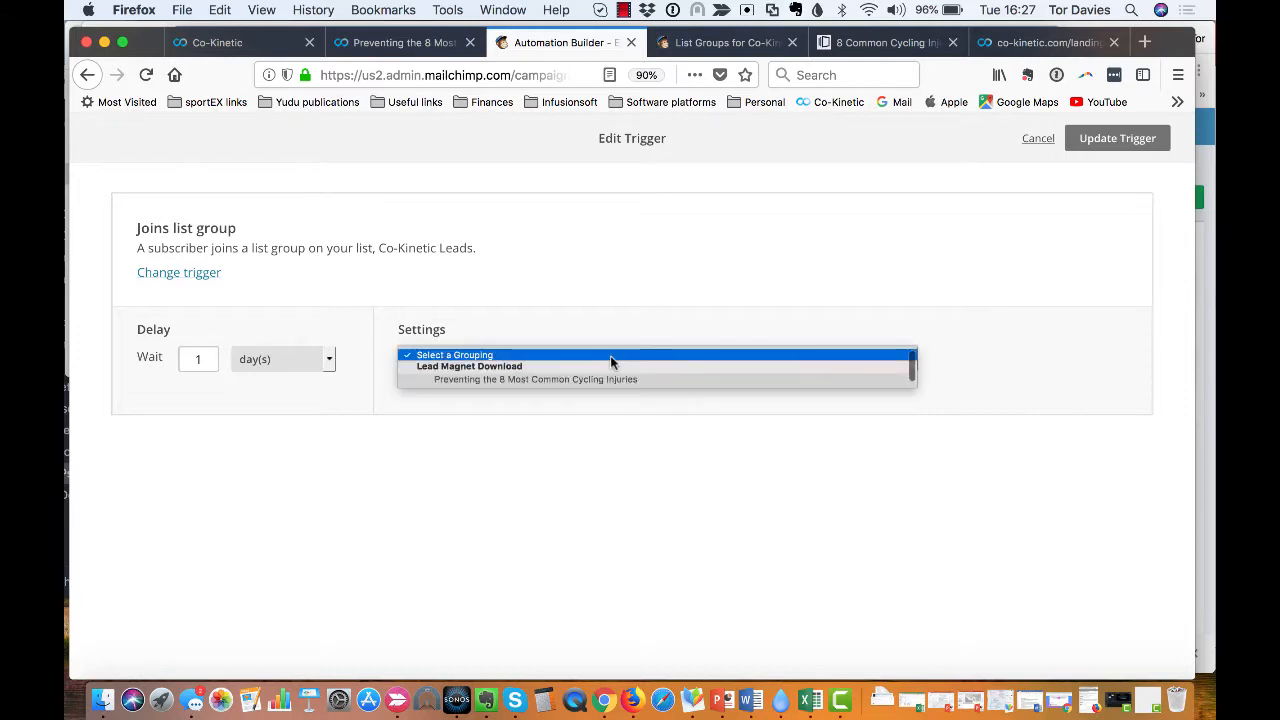
{"action": "left_click", "coordinate": [656, 380]}
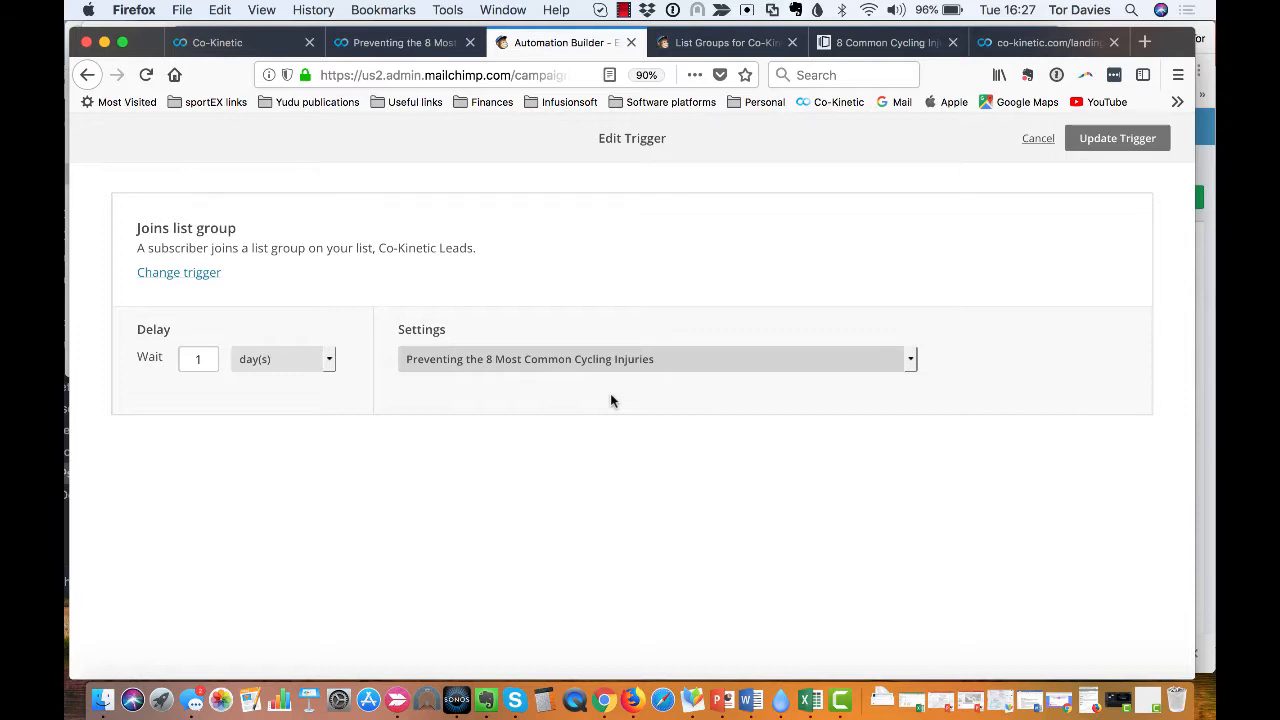
{"action": "left_click", "coordinate": [1117, 139]}
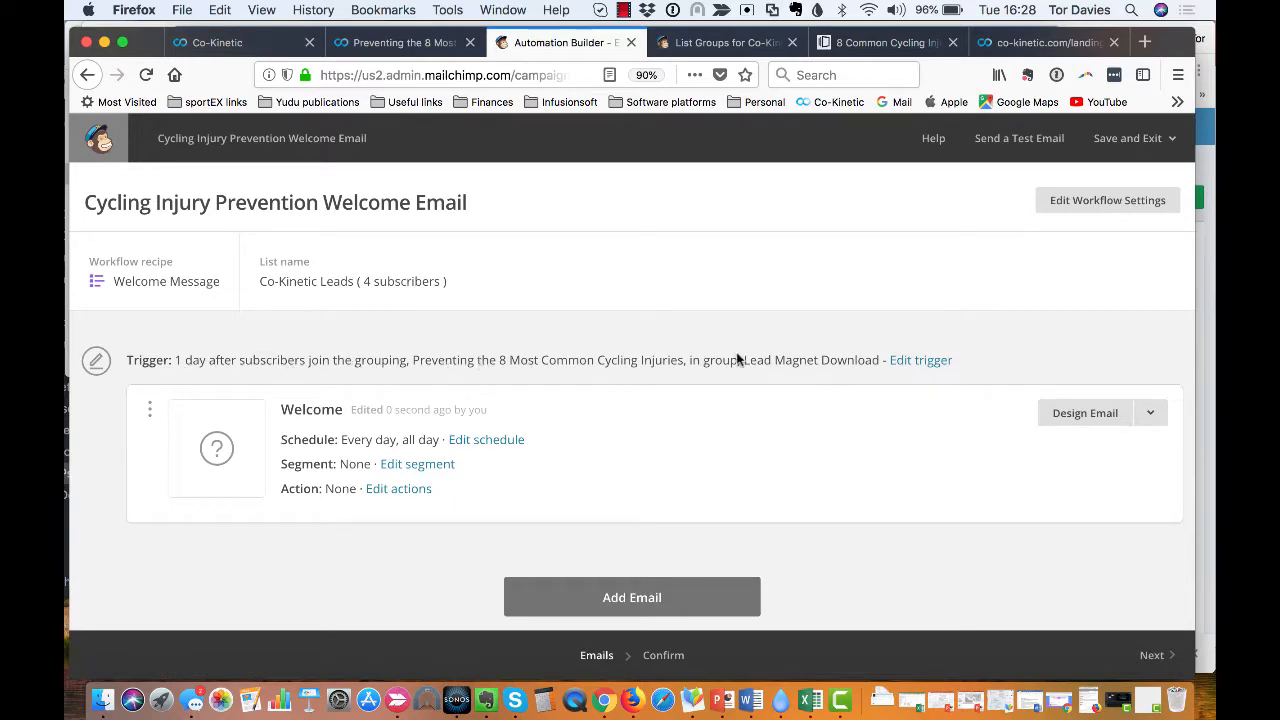
Step: Set the trigger's delay to immediately and update the trigger
{"action": "left_click", "coordinate": [929, 364]}
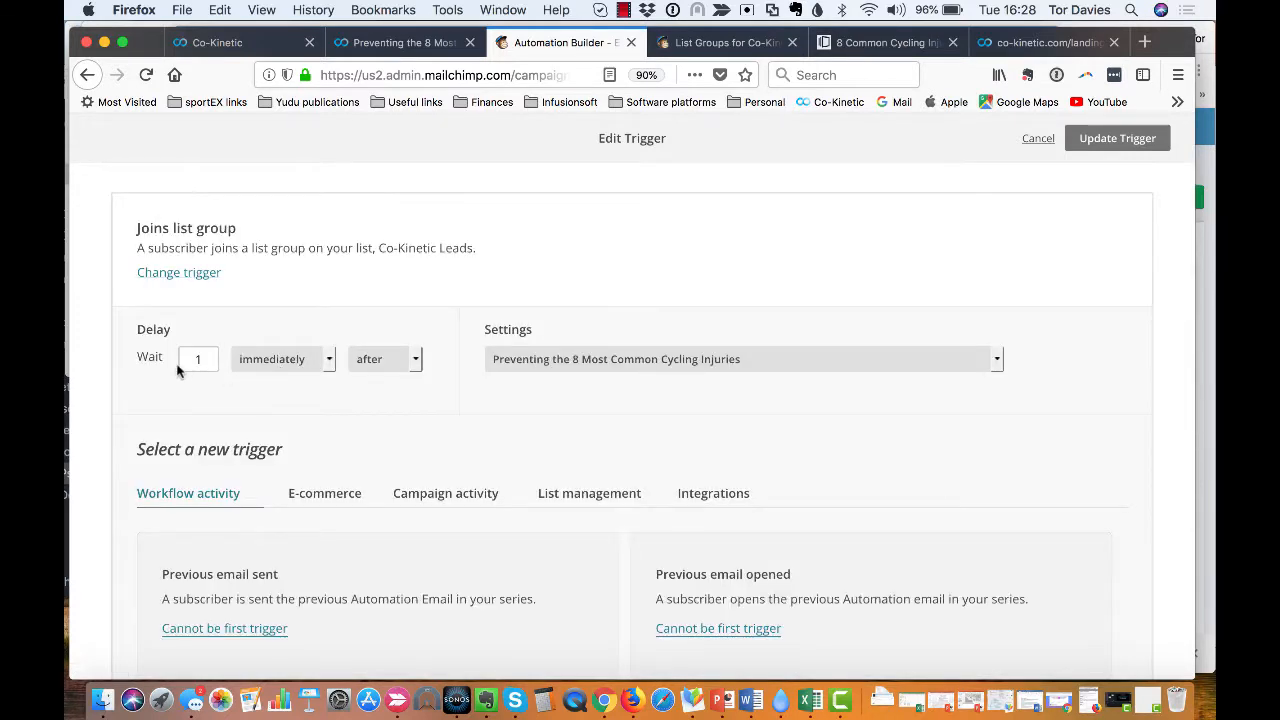
{"action": "left_click", "coordinate": [262, 362]}
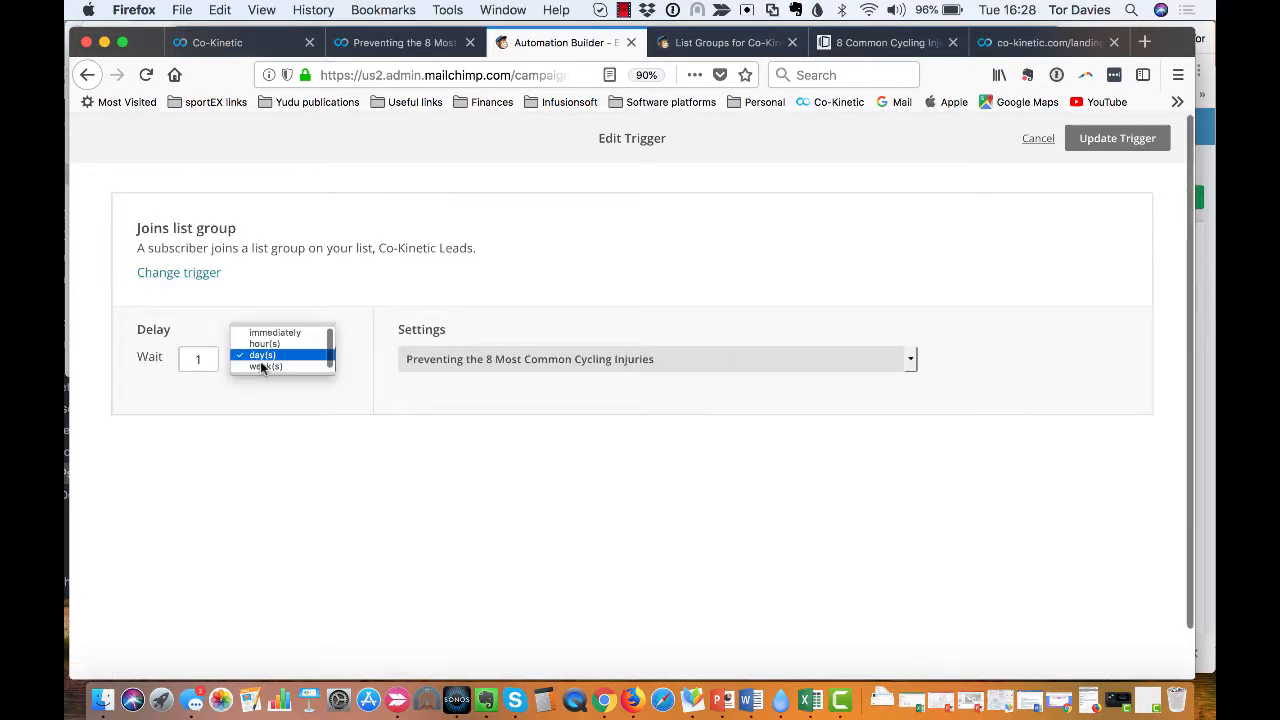
{"action": "left_click", "coordinate": [267, 333]}
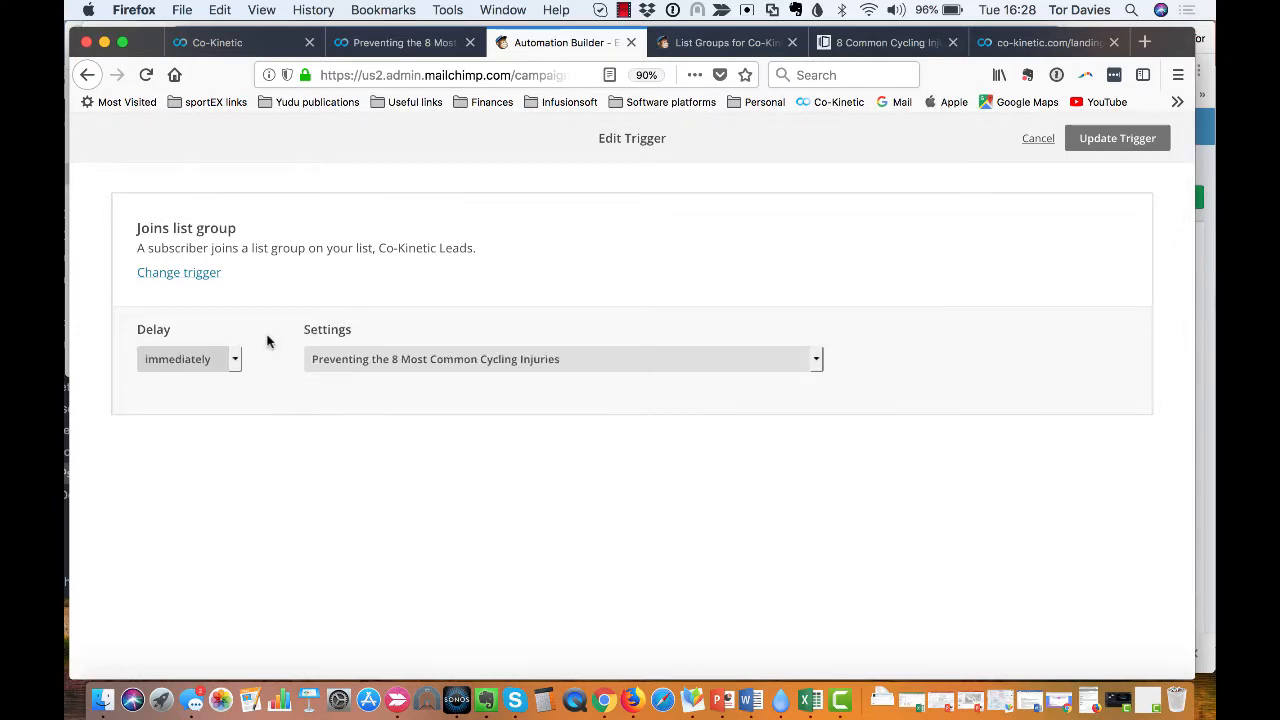
{"action": "left_click", "coordinate": [1142, 139]}
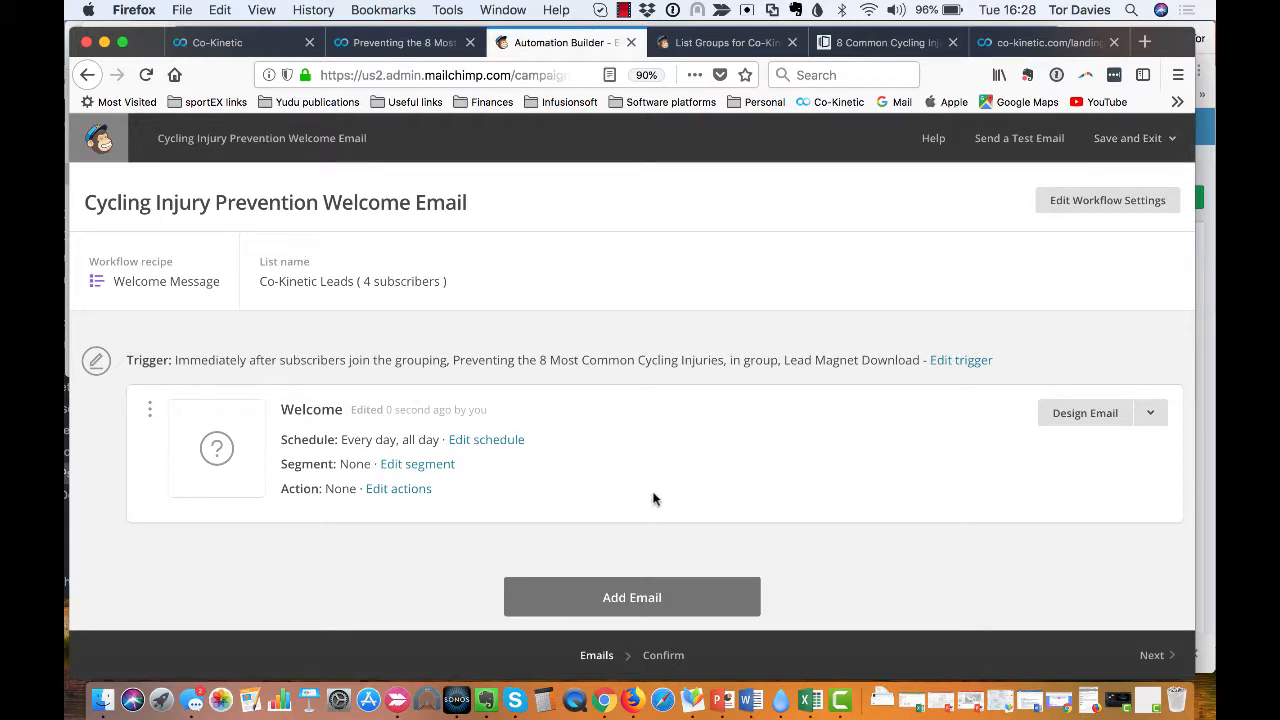
Step: Open the workflow's Welcome email for designing and name it "Cycling Injury Prevention Welcome 1"
{"action": "left_click", "coordinate": [1092, 418]}
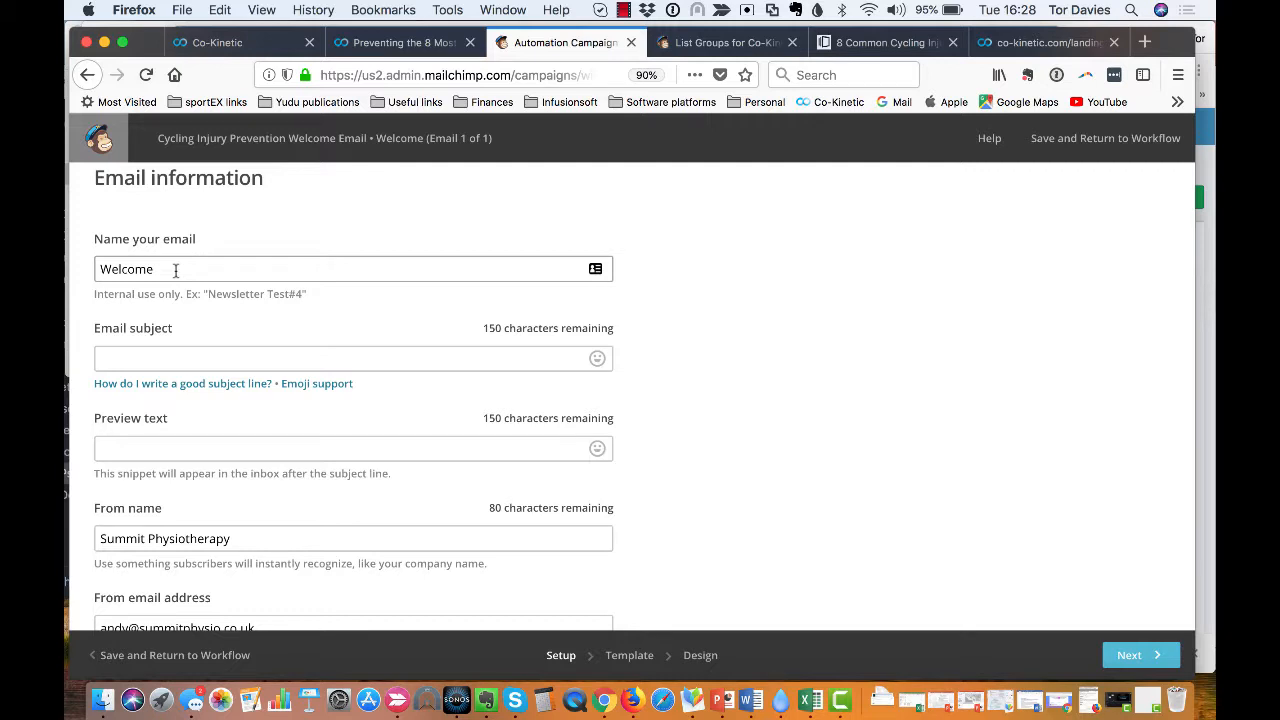
{"action": "left_click", "coordinate": [175, 269]}
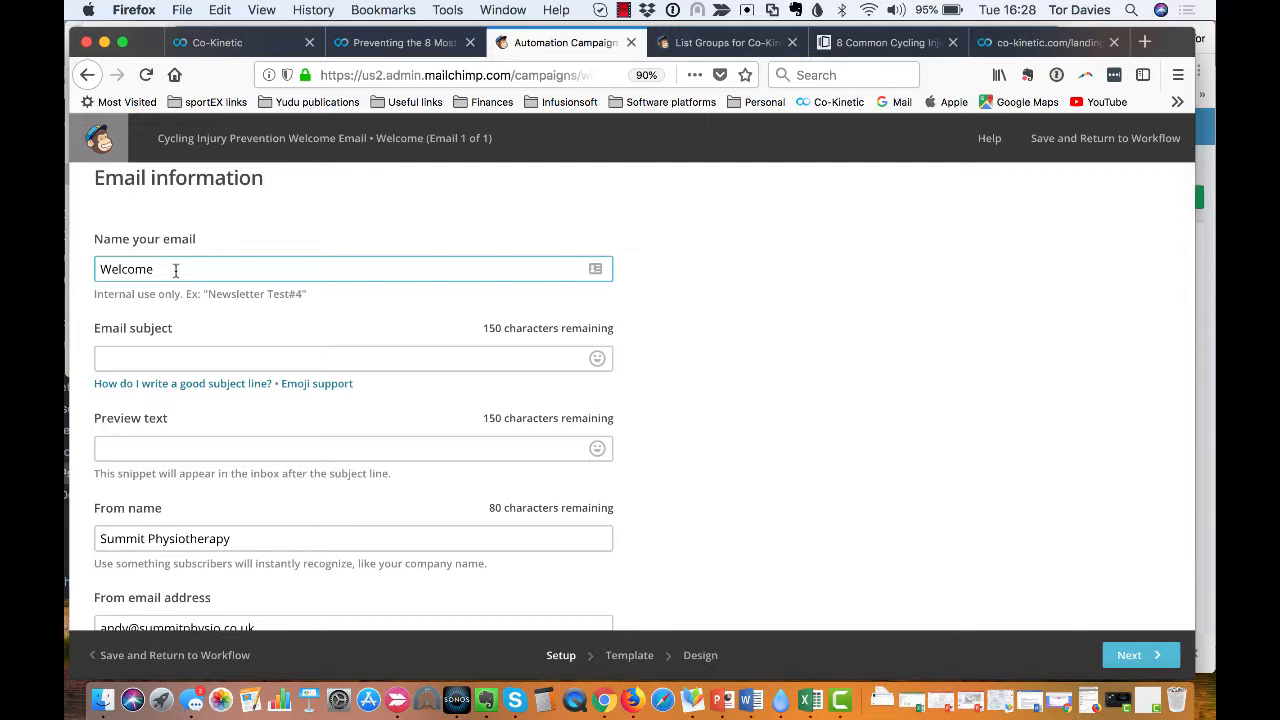
{"action": "left_click_drag", "start_coordinate": [177, 268], "coordinate": [86, 270]}
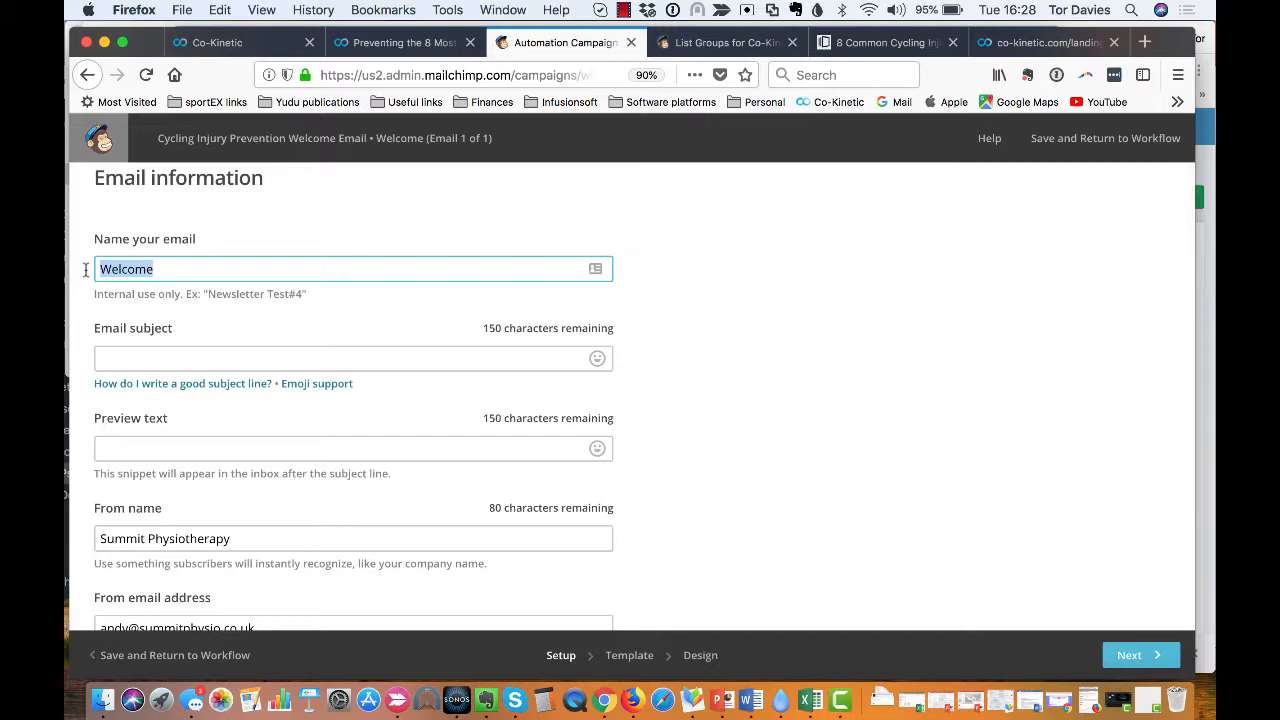
{"action": "type", "text": "Cycl"}
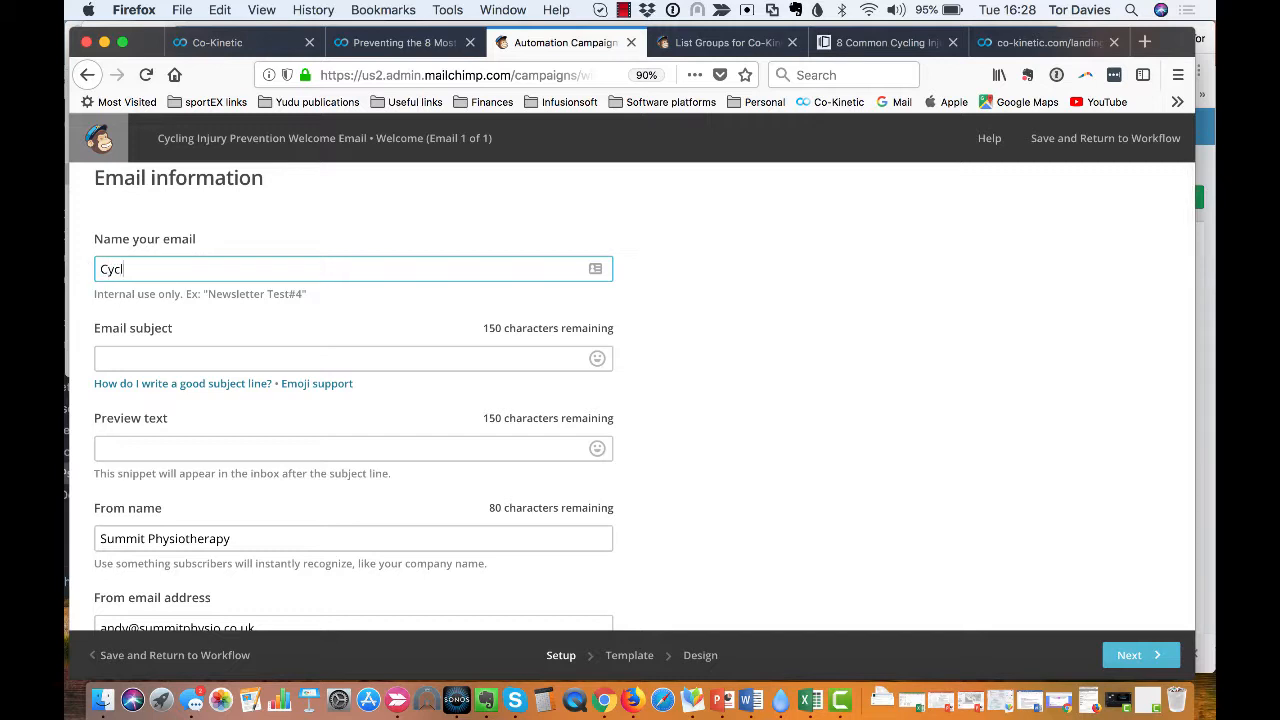
{"action": "type", "text": "ing Injury"}
{"action": "key", "text": "BackSpace"}
{"action": "key", "text": "BackSpace"}
{"action": "key", "text": "BackSpace"}
{"action": "key", "text": "BackSpace"}
{"action": "key", "text": "BackSpace"}
{"action": "key", "text": "BackSpace"}
{"action": "type", "text": "Injury Prevention Welcome 1"}
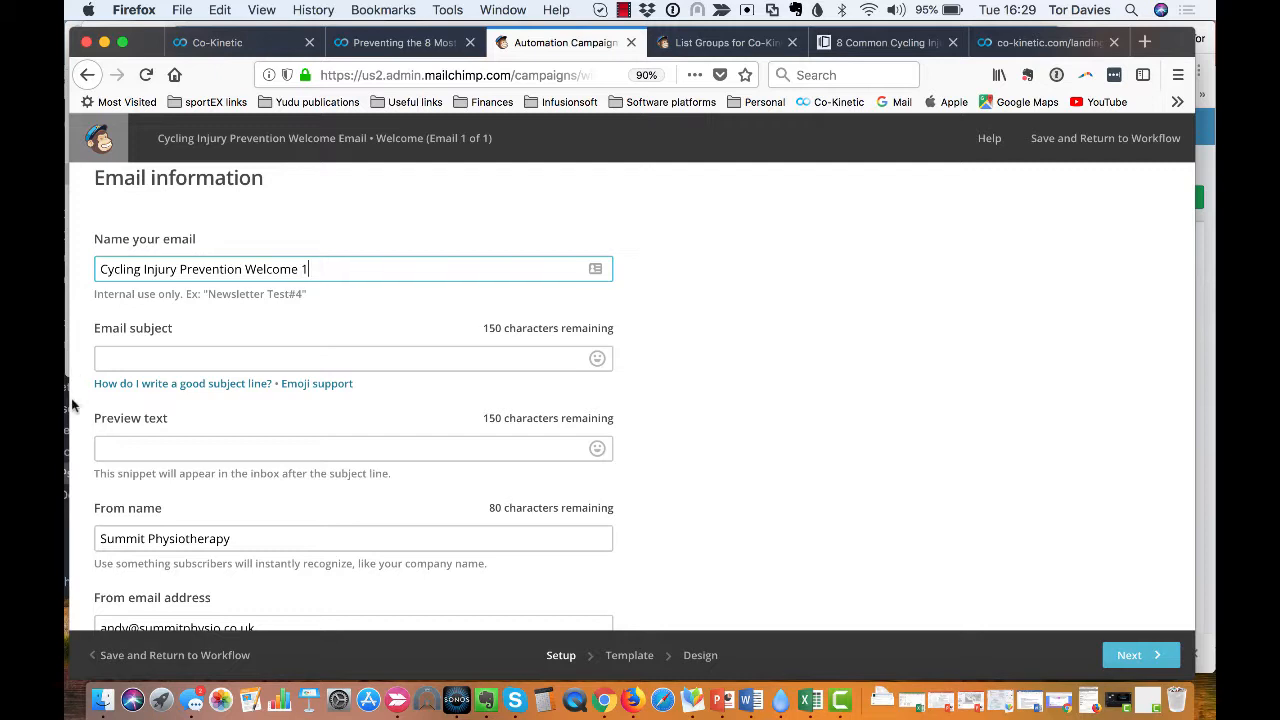
Step: Enter the placeholder subject "dfasdfasdfdsf" and preview text "adfafdasdf" for the email, and proceed to template selection
{"action": "left_click", "coordinate": [126, 362]}
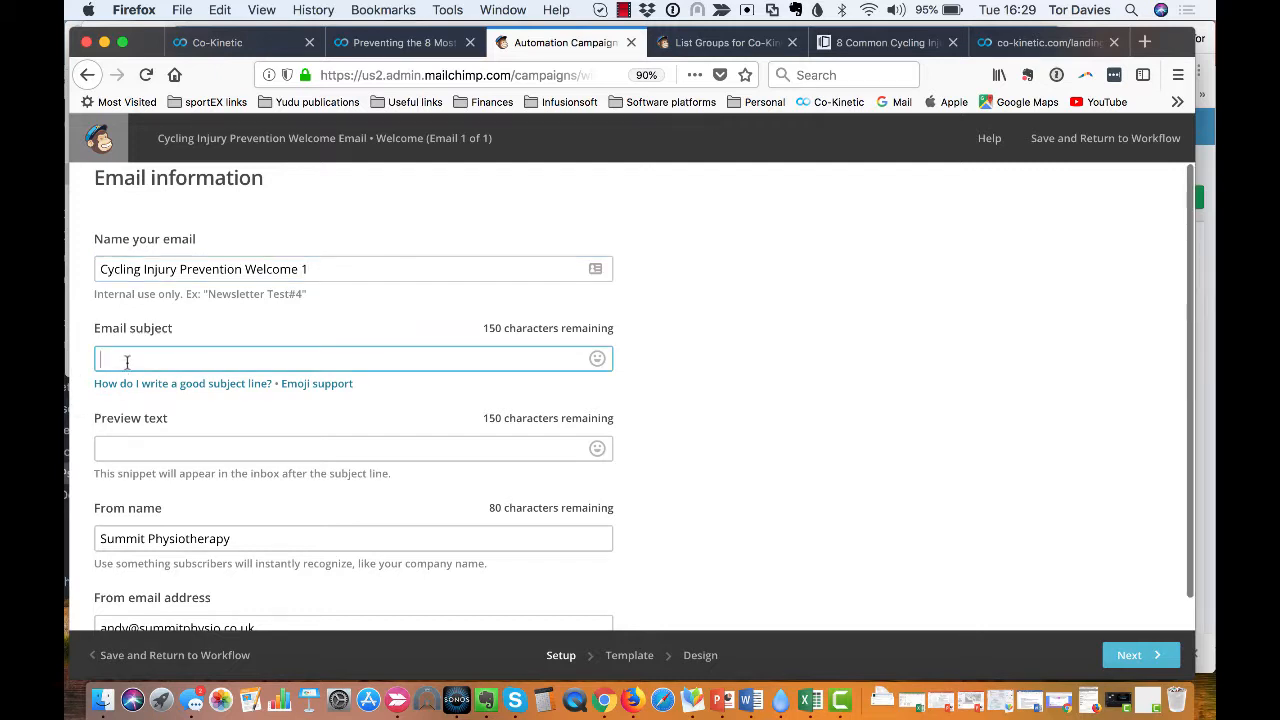
{"action": "type", "text": "dfasdfasdfdsf"}
{"action": "left_click", "coordinate": [174, 446]}
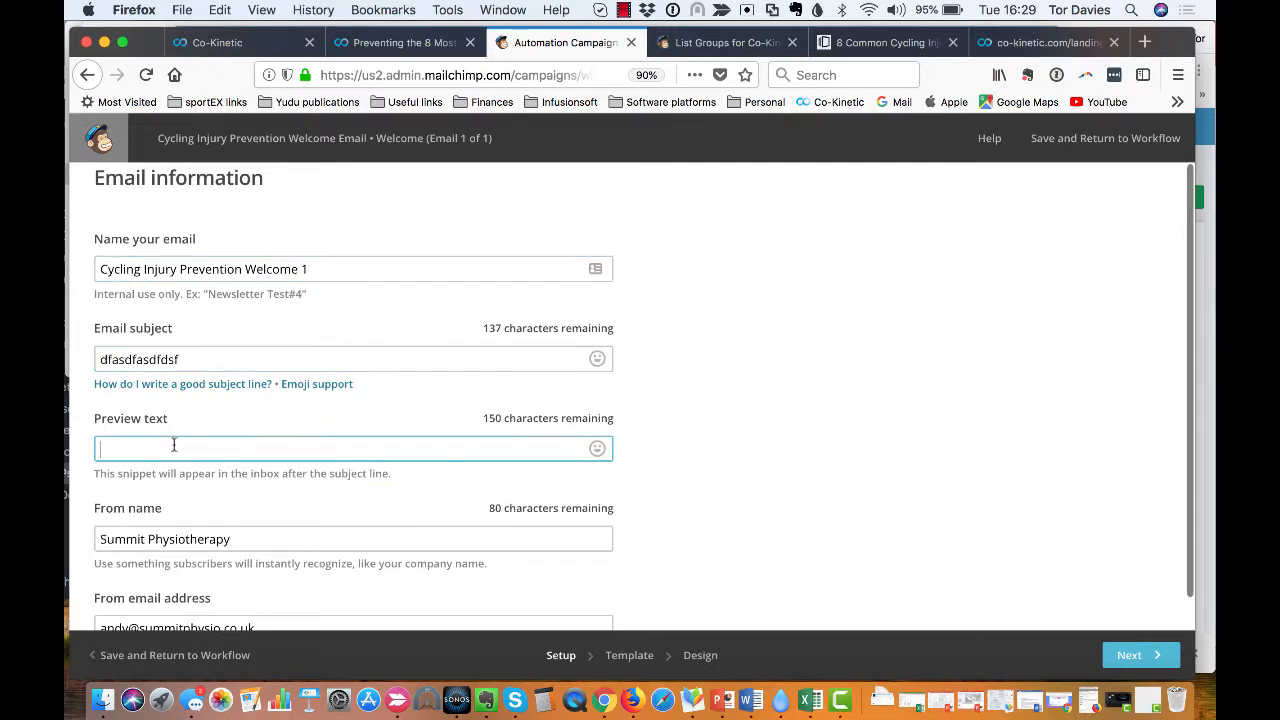
{"action": "type", "text": "adfafdasdf"}
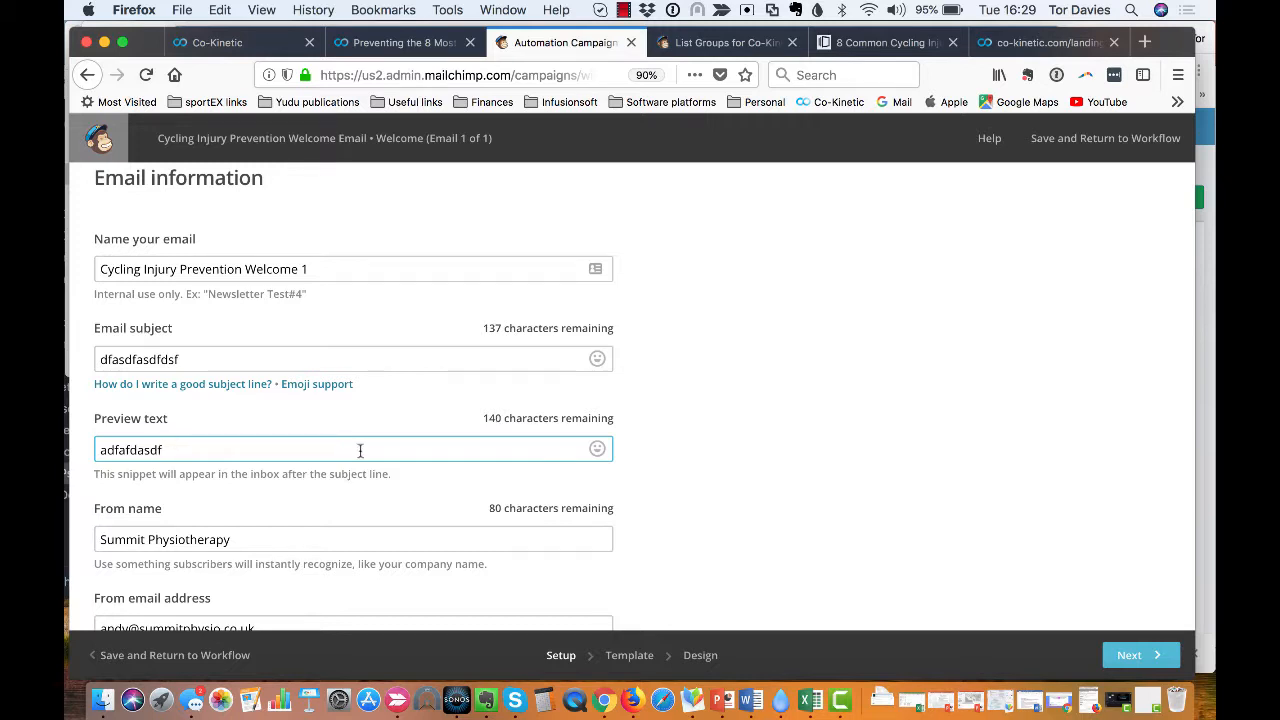
{"action": "scroll", "coordinate": [359, 449], "scroll_direction": "down", "scroll_amount": 1}
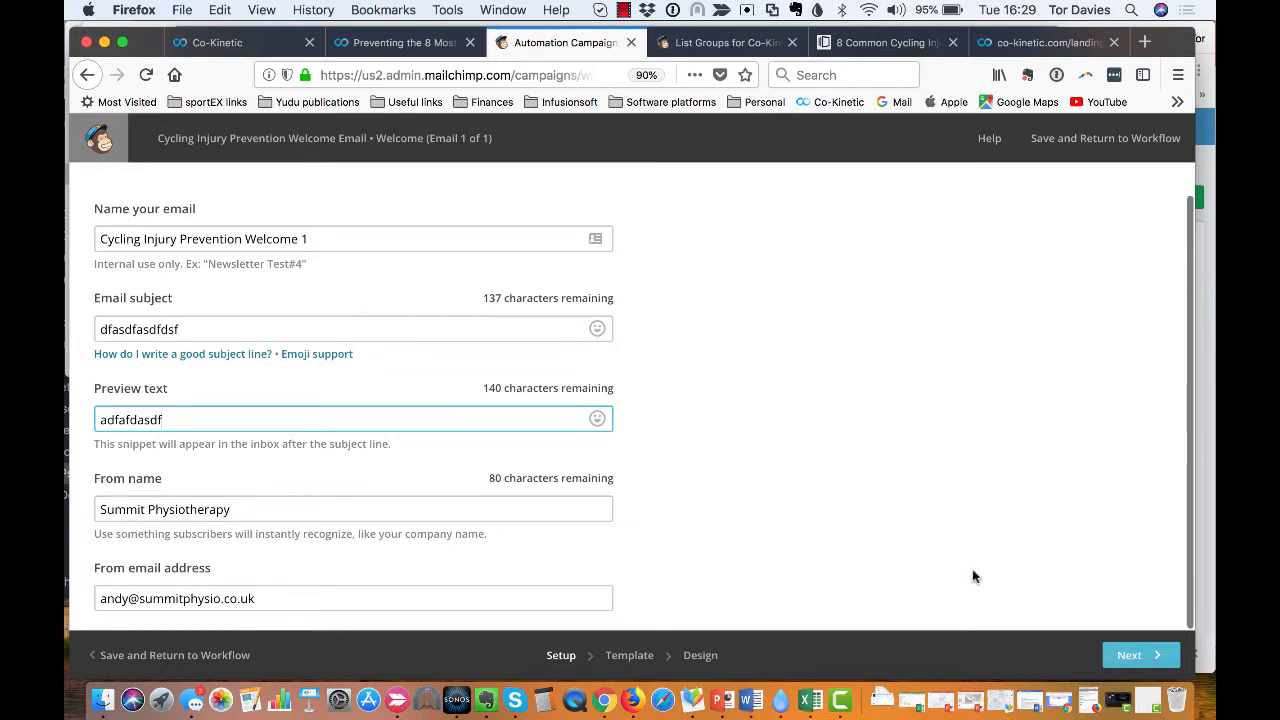
{"action": "left_click", "coordinate": [1136, 657]}
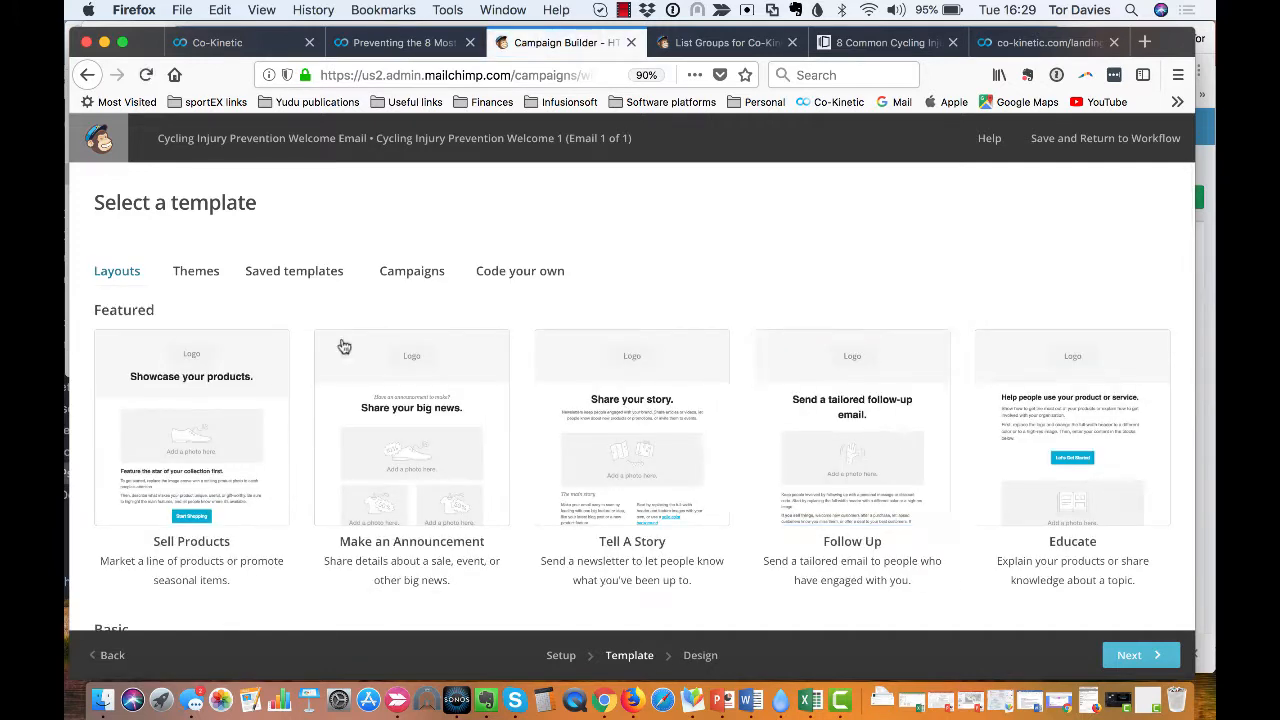
Step: Apply the saved template Preventing the 8 Most Common Cycling Injuries to the email, dismiss the block hints and save the design
{"action": "left_click", "coordinate": [287, 280]}
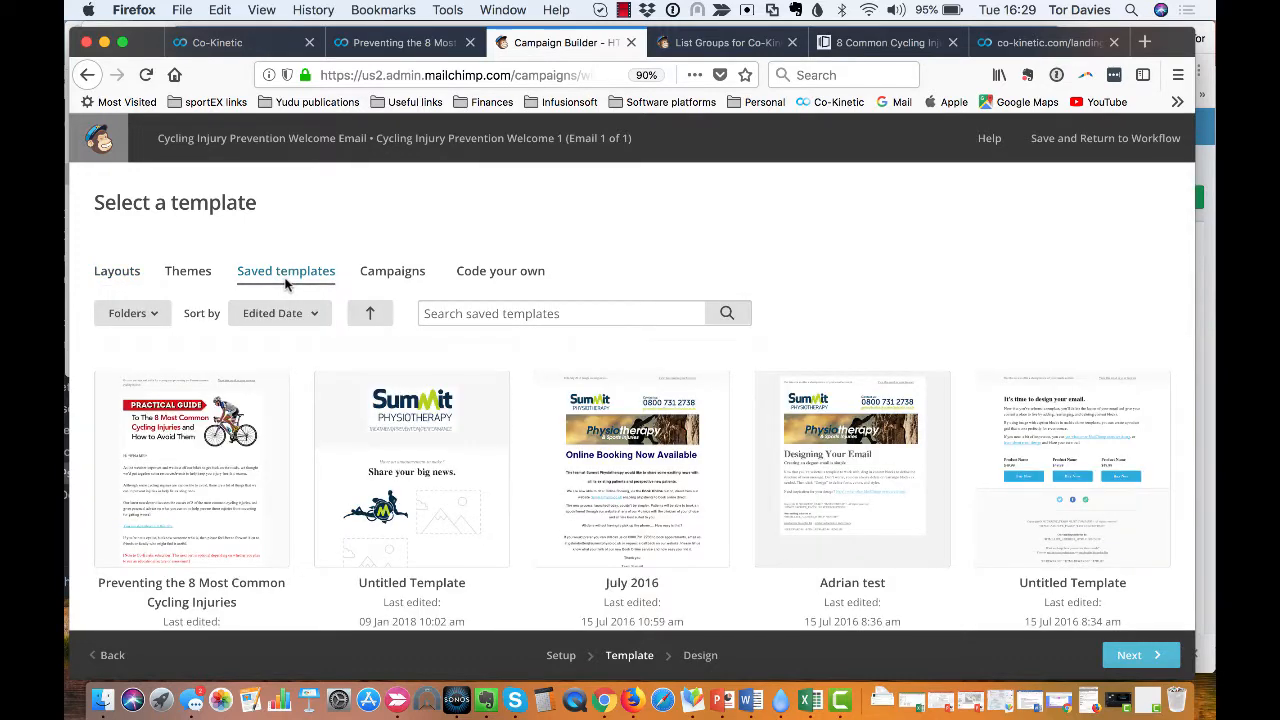
{"action": "left_click", "coordinate": [177, 475]}
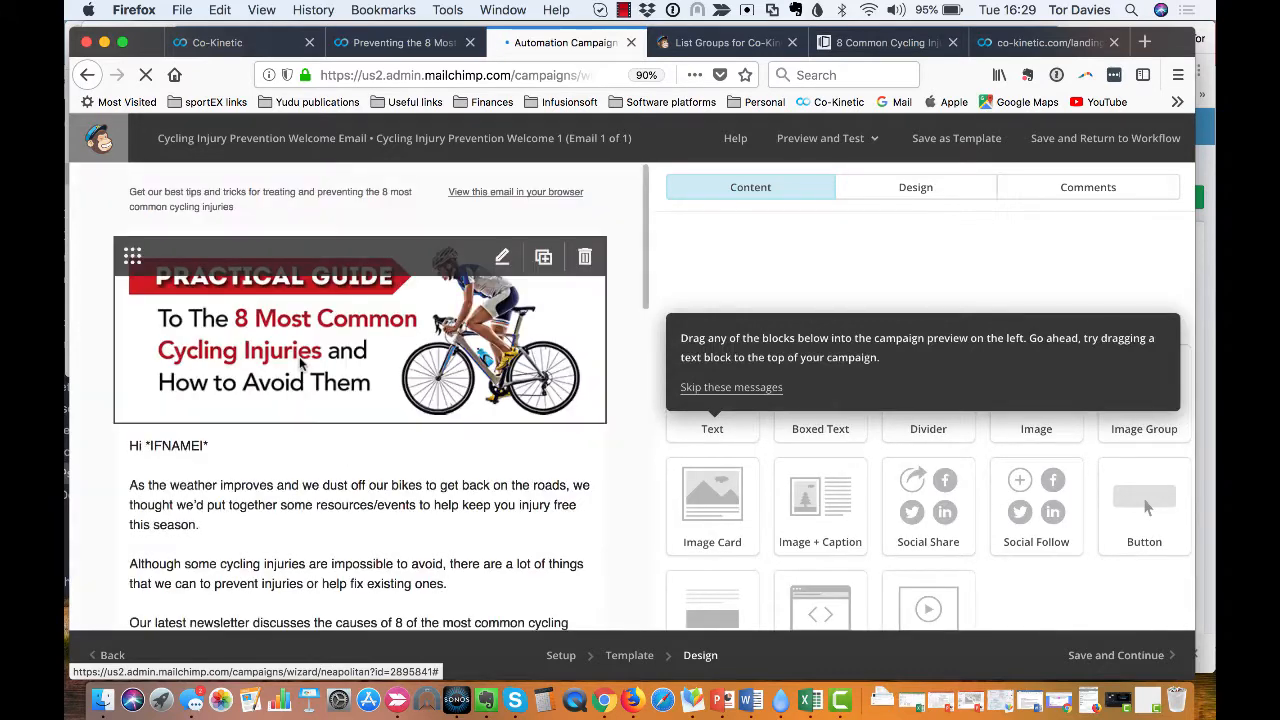
{"action": "scroll", "coordinate": [296, 478], "scroll_direction": "down", "scroll_amount": 3}
{"action": "scroll", "coordinate": [296, 478], "scroll_direction": "down", "scroll_amount": 10}
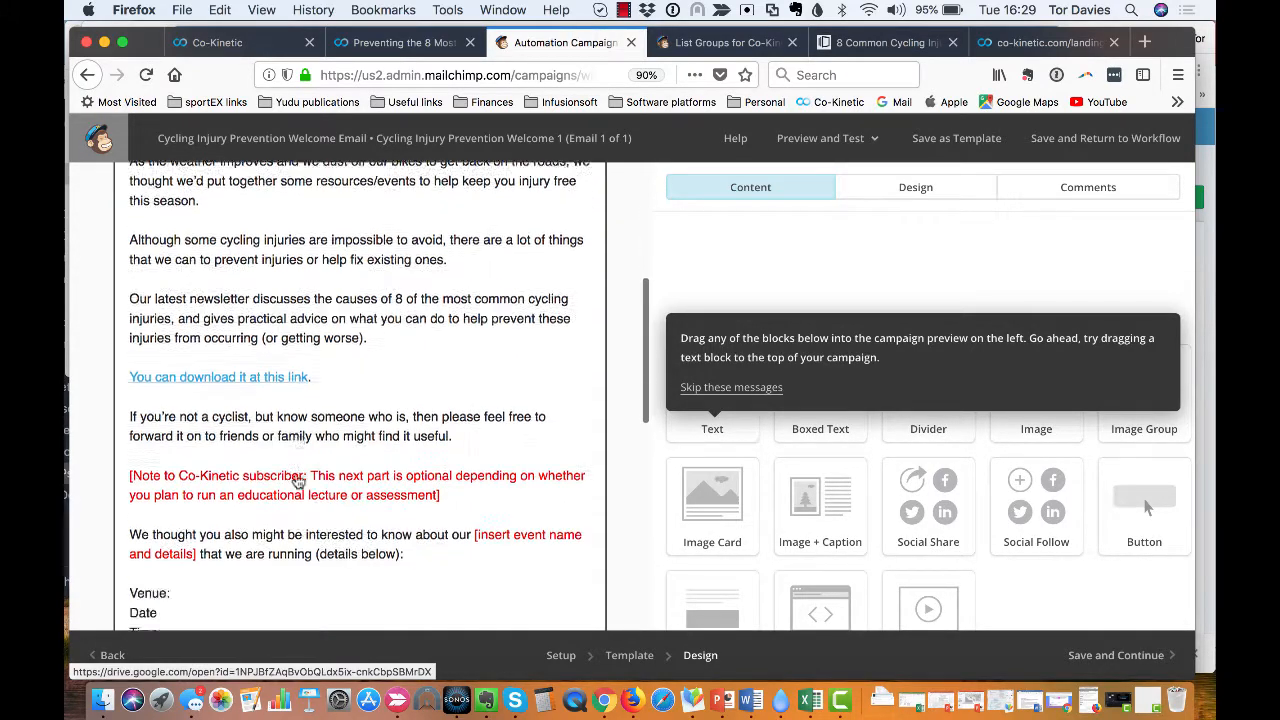
{"action": "scroll", "coordinate": [296, 480], "scroll_direction": "up", "scroll_amount": 12}
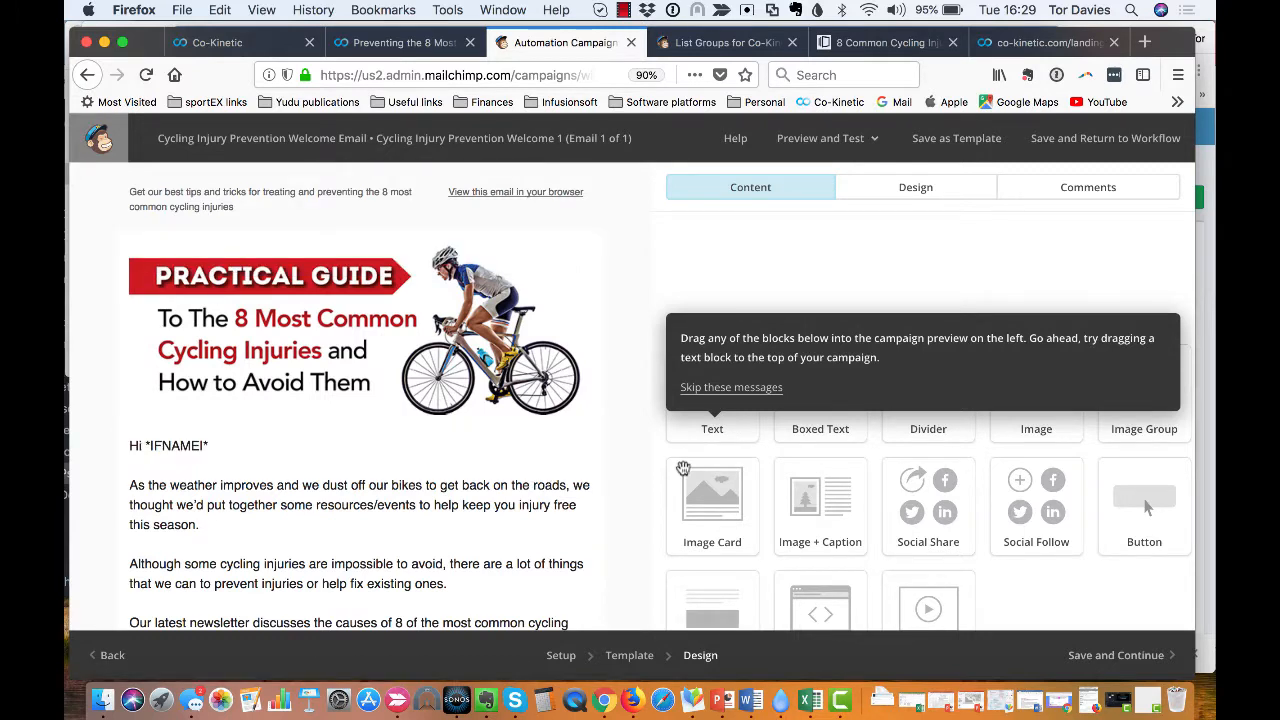
{"action": "left_click", "coordinate": [760, 389]}
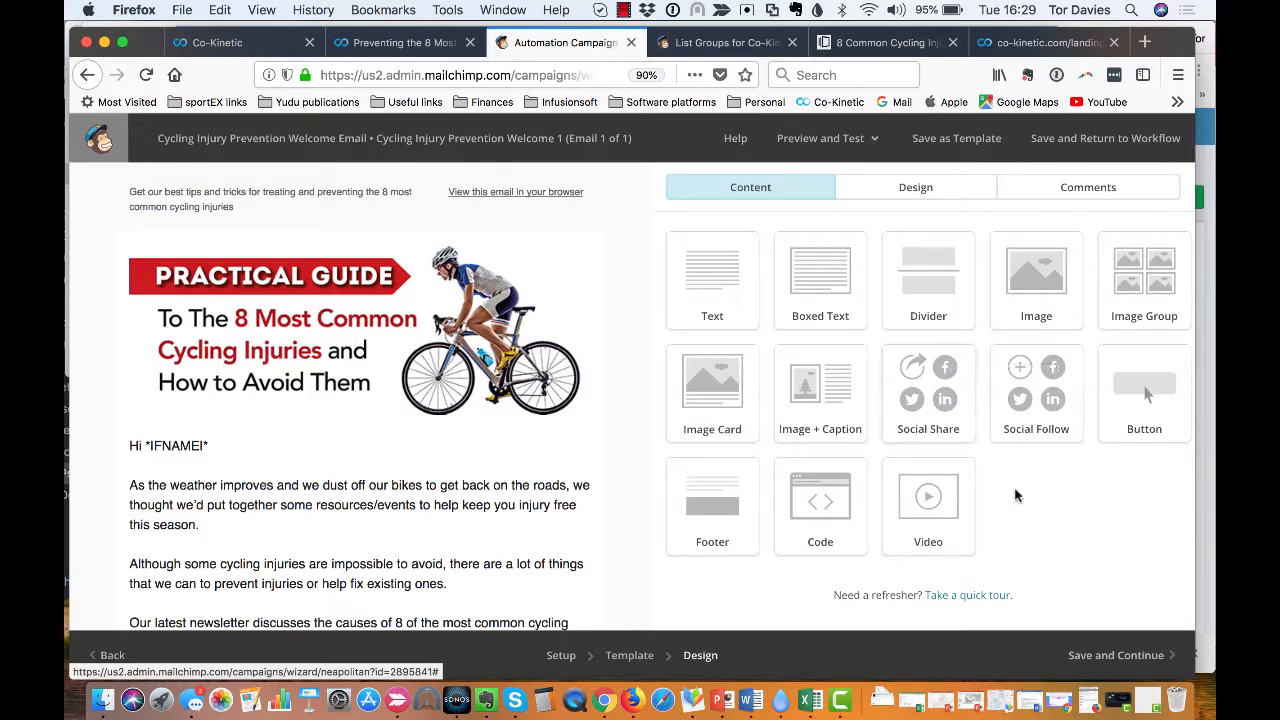
{"action": "left_click", "coordinate": [1100, 662]}
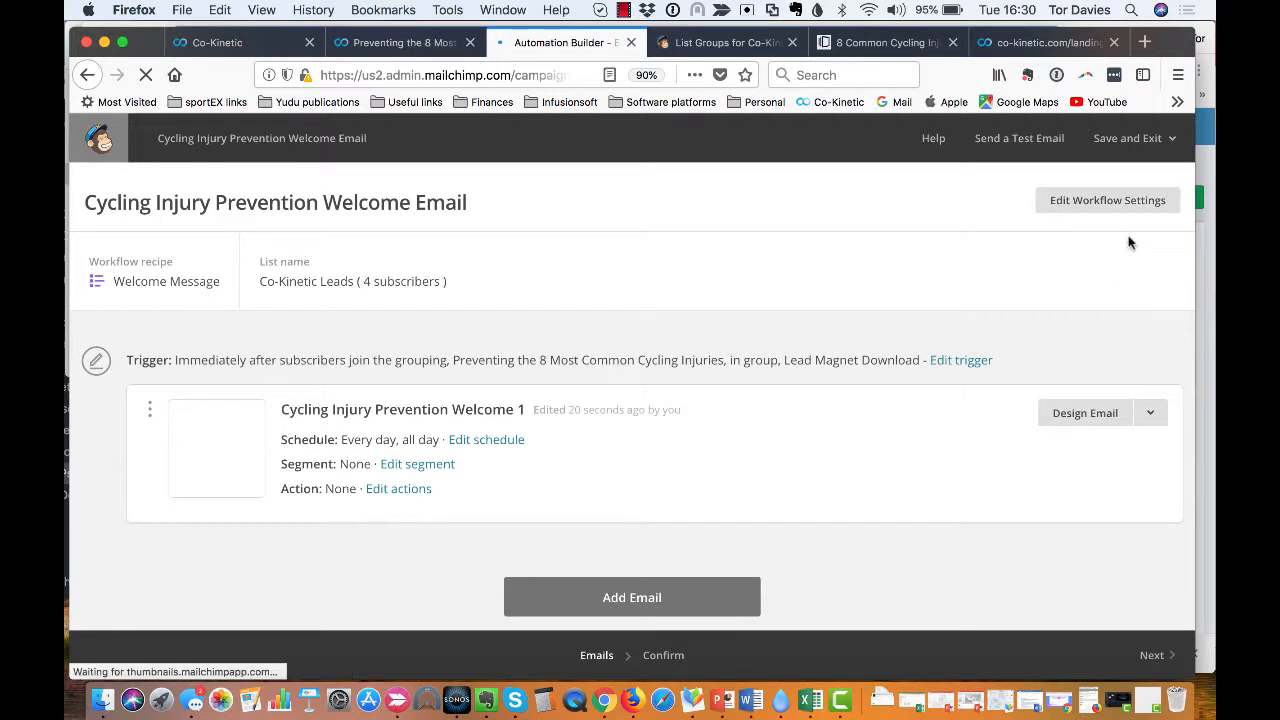
Step: Proceed to the workflow's confirmation page and review its list, tracking and email settings without starting it
{"action": "left_click", "coordinate": [1124, 146]}
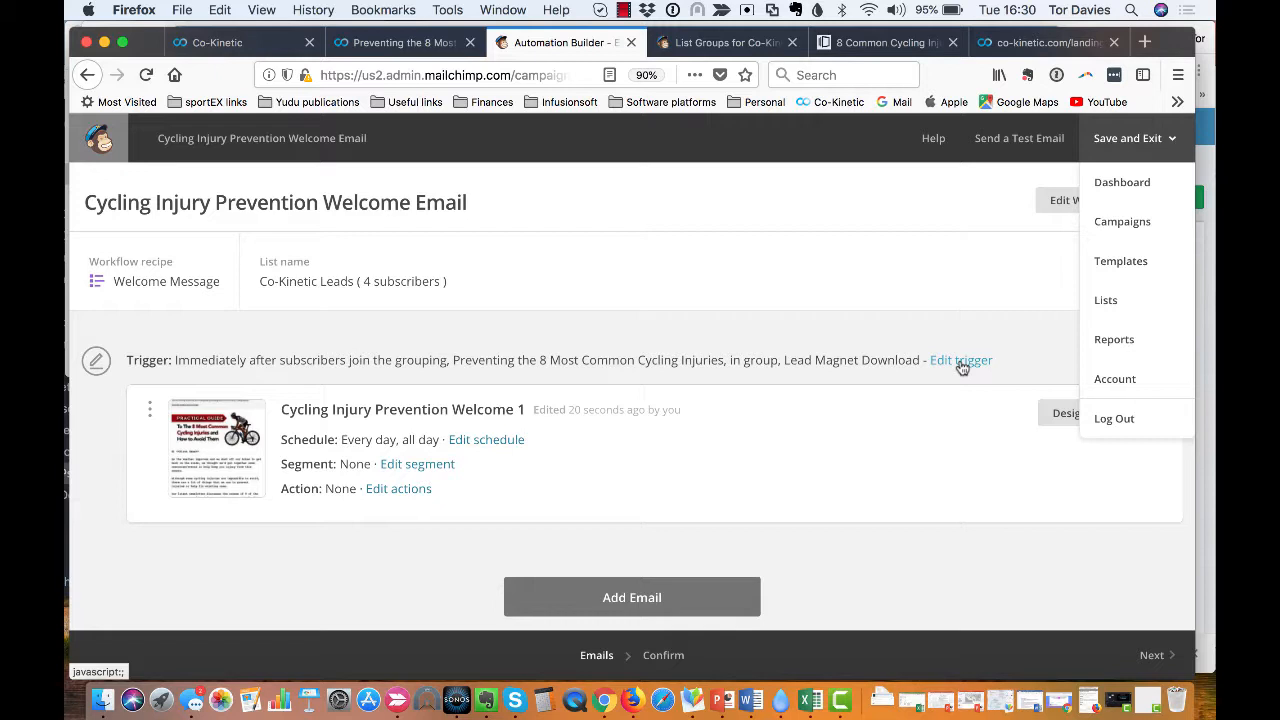
{"action": "left_click", "coordinate": [894, 264]}
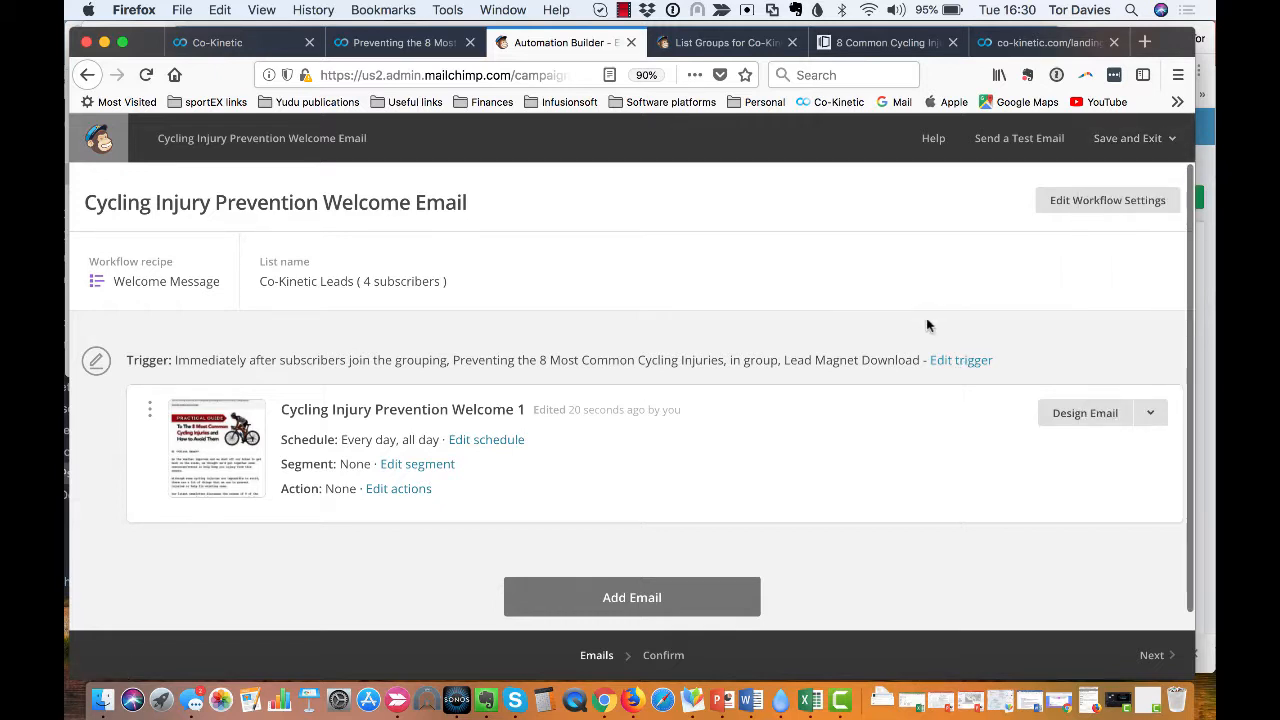
{"action": "scroll", "coordinate": [927, 325], "scroll_direction": "down", "scroll_amount": 1}
{"action": "left_click", "coordinate": [1153, 658]}
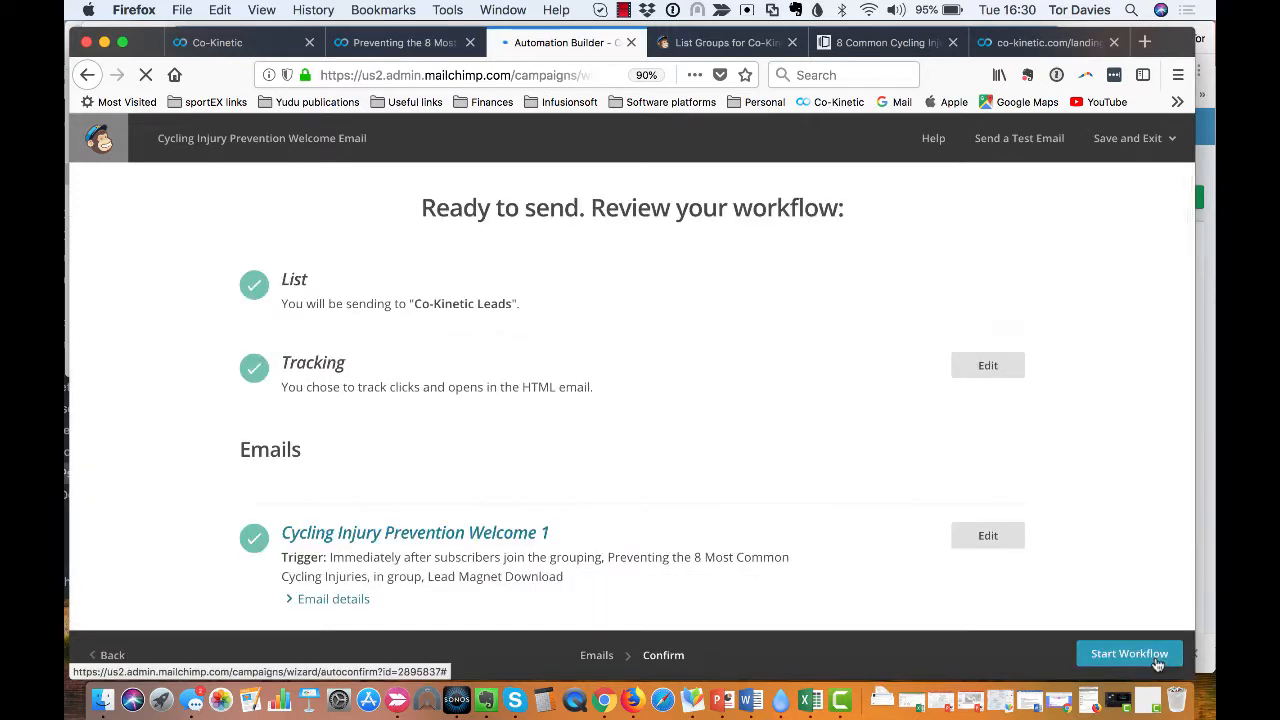
{"action": "scroll", "coordinate": [1117, 532], "scroll_direction": "down", "scroll_amount": 2}
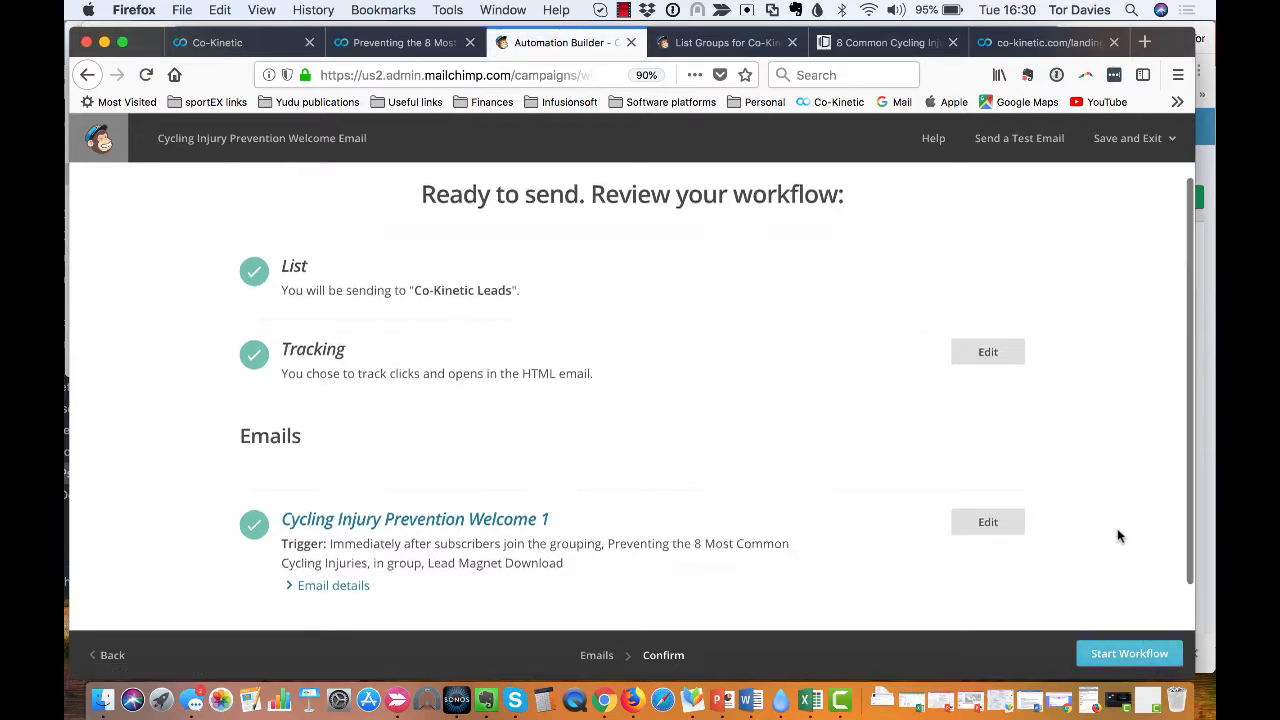
{"action": "scroll", "coordinate": [1131, 509], "scroll_direction": "up", "scroll_amount": 2}
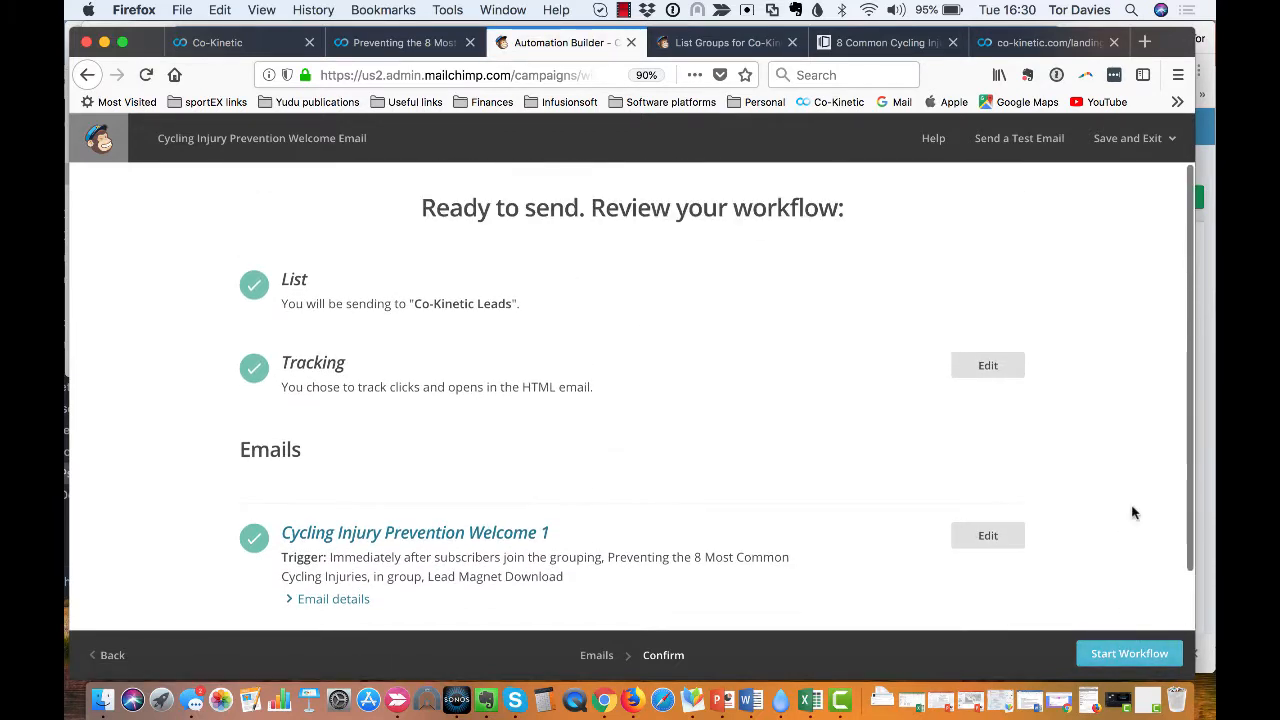
Step: Go back to the workflow's emails and check the cycling handouts landing page before returning to the automation
{"action": "left_click", "coordinate": [1134, 143]}
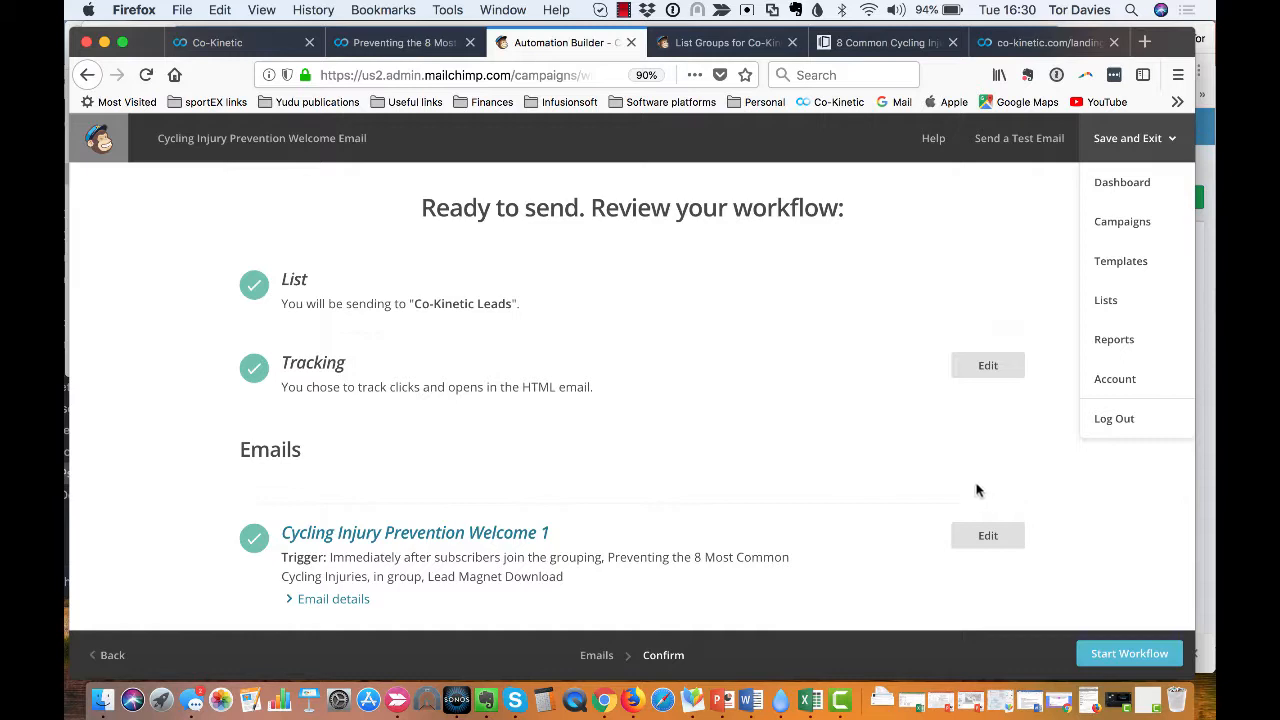
{"action": "left_click", "coordinate": [599, 658]}
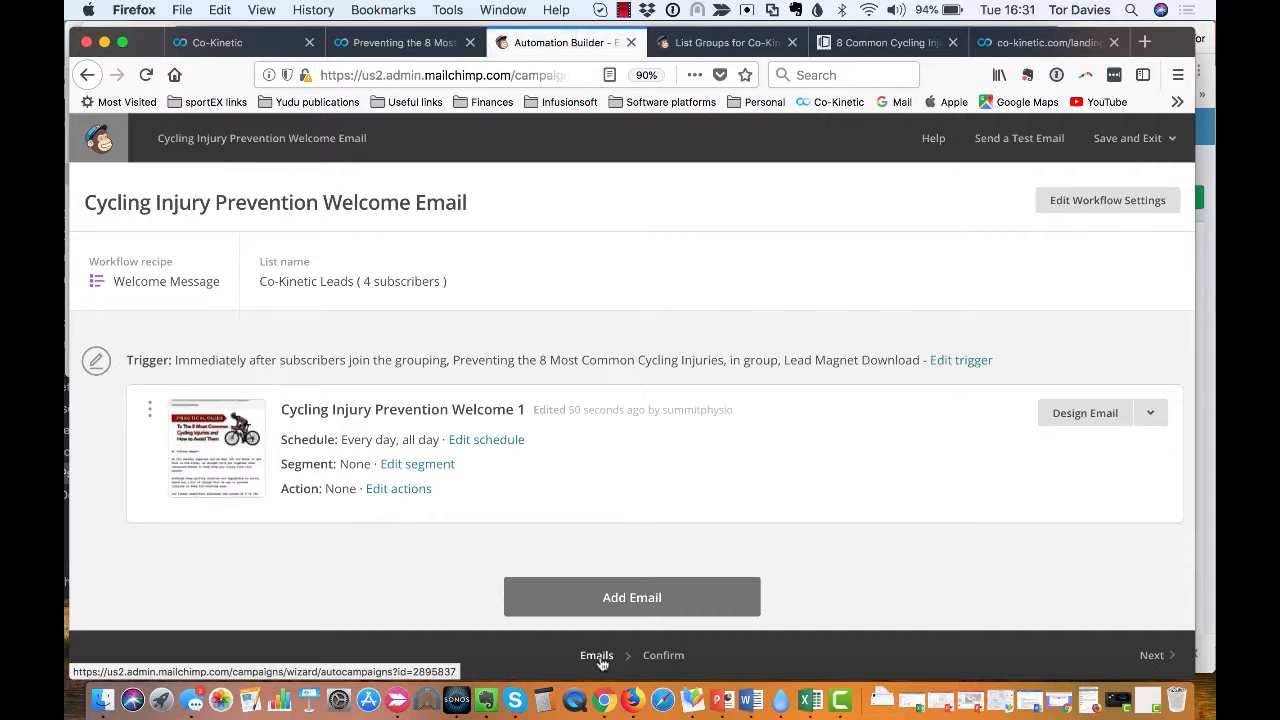
{"action": "left_click", "coordinate": [862, 45]}
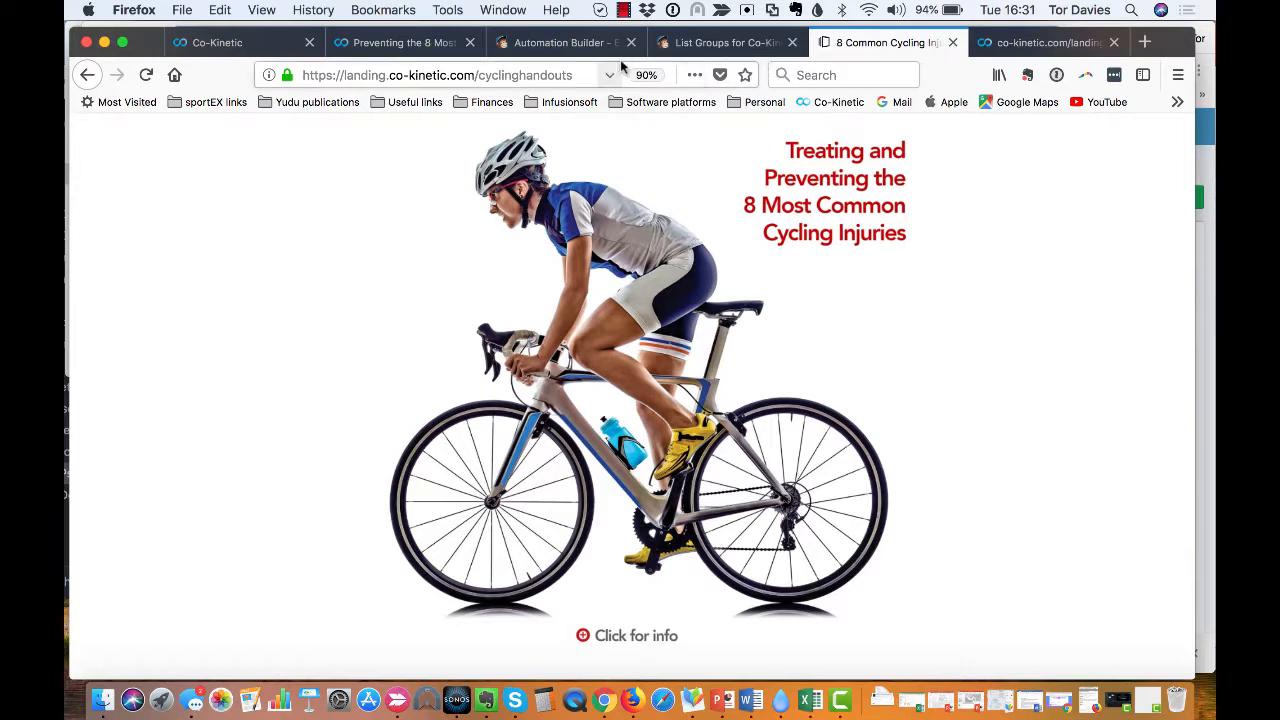
{"action": "left_click", "coordinate": [557, 44]}
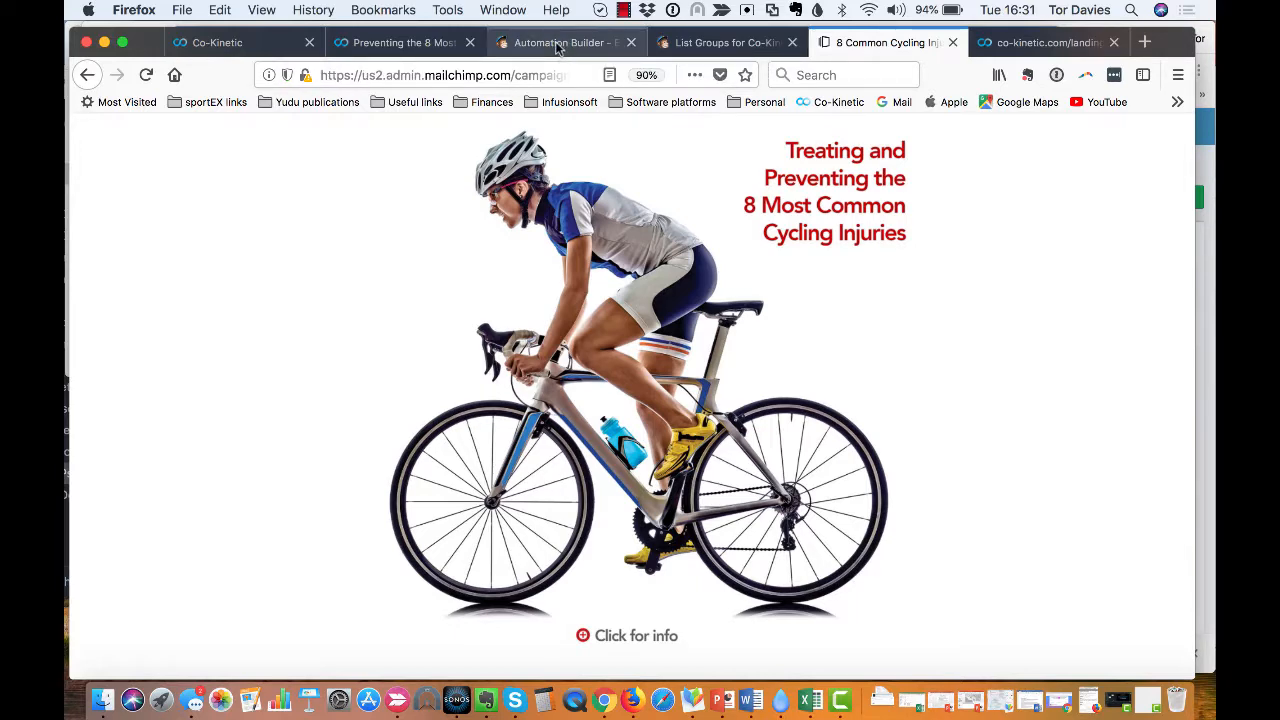